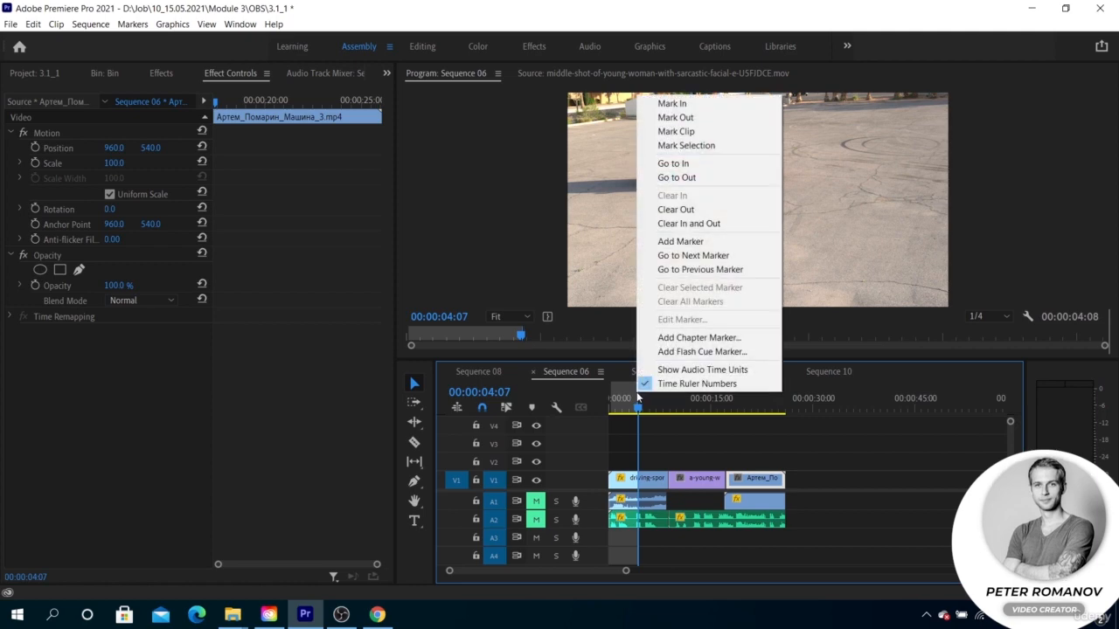
Clear the In and Out points of Sequence 06 and find Track Matte Key among the Keying video effects
{"action": "left_click", "coordinate": [680, 224]}
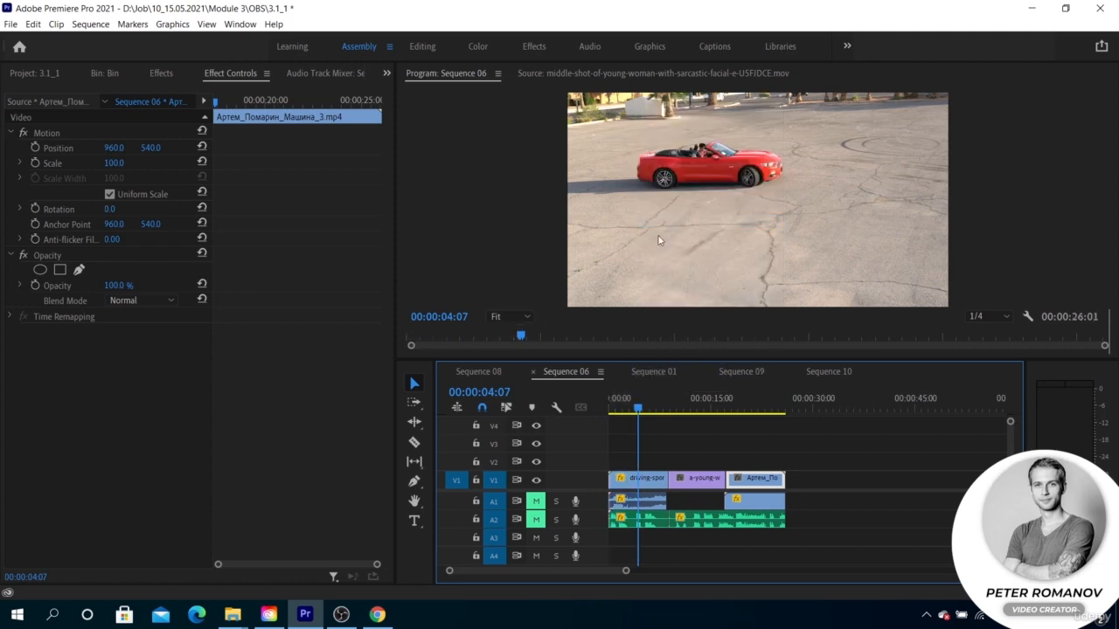
{"action": "left_click", "coordinate": [162, 74]}
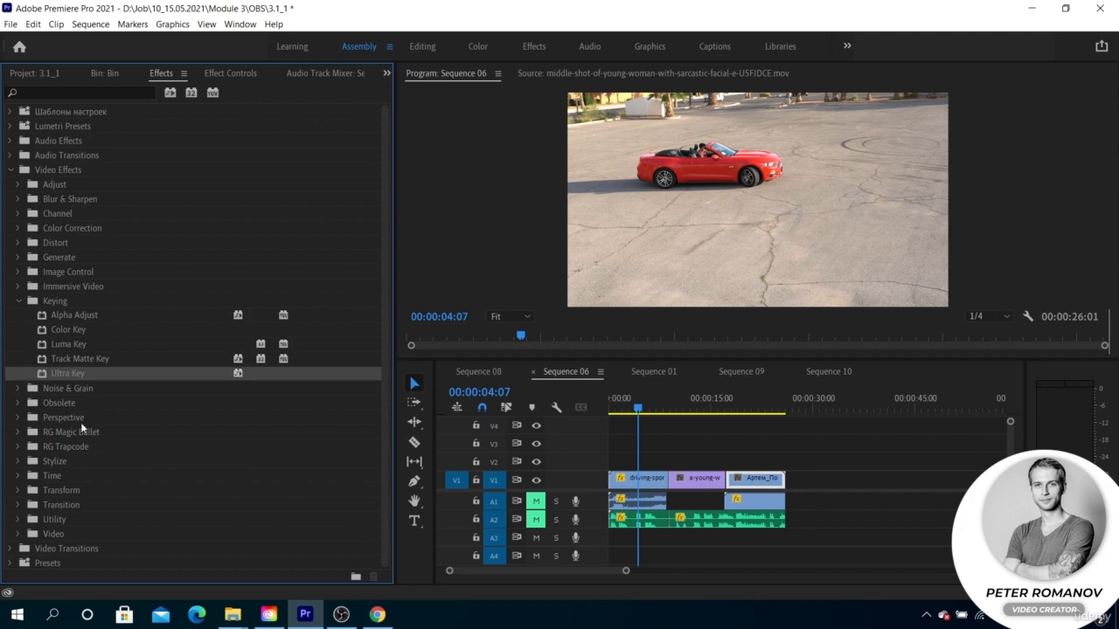
{"action": "left_click", "coordinate": [76, 360]}
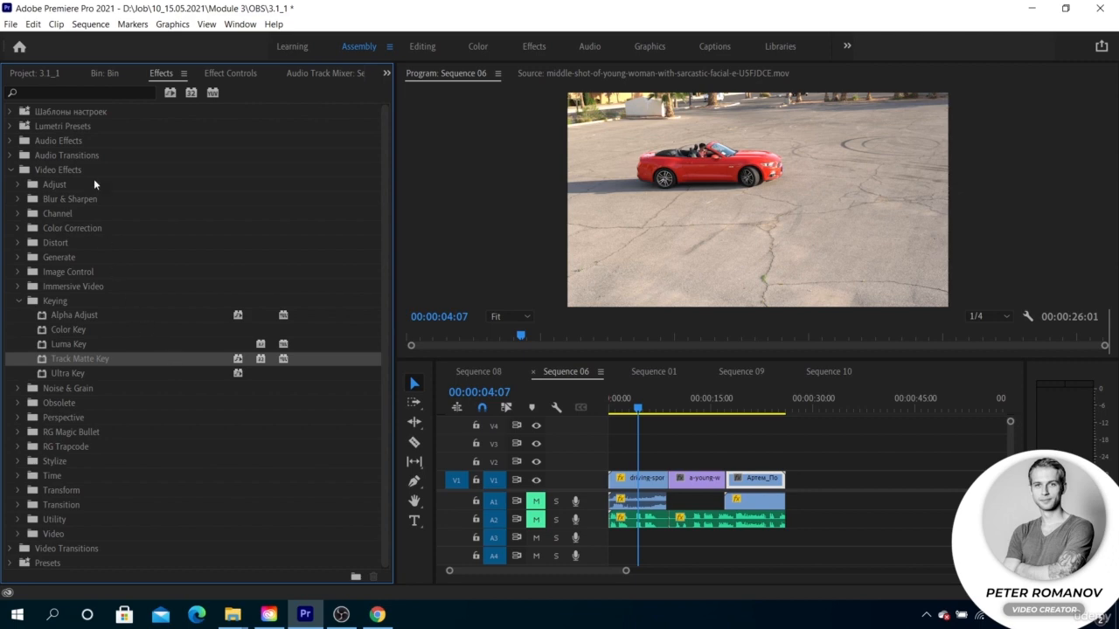
Place PostProduction.png from the bin on track V2 above the sports car clip, starting at 00:00:04:07, and preview a frame within it
{"action": "left_click", "coordinate": [103, 70]}
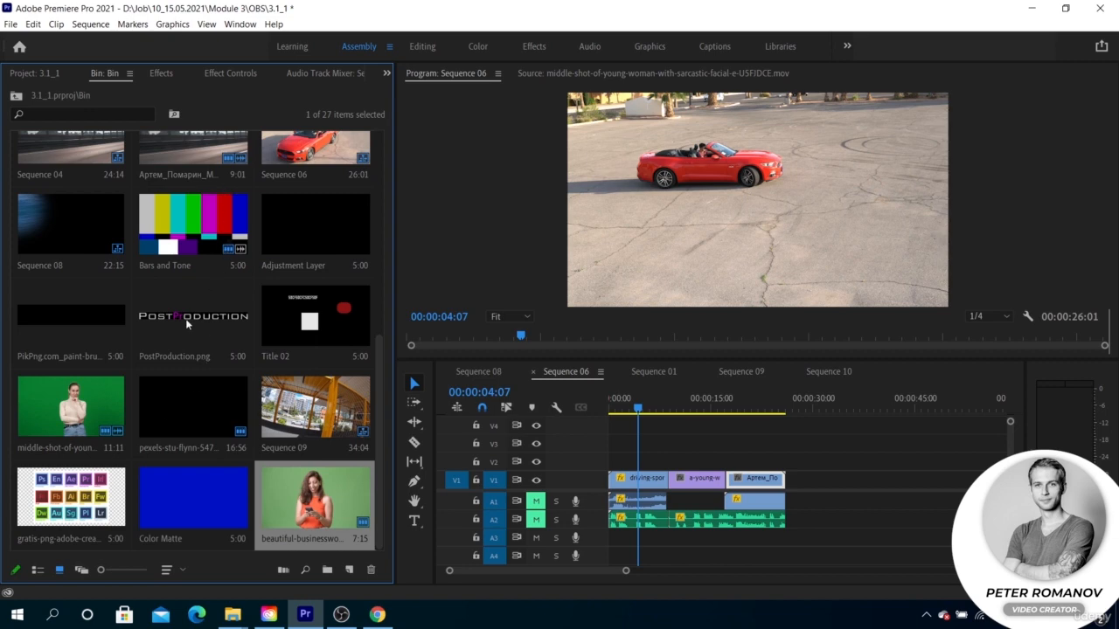
{"action": "left_click_drag", "start_coordinate": [186, 318], "coordinate": [651, 460]}
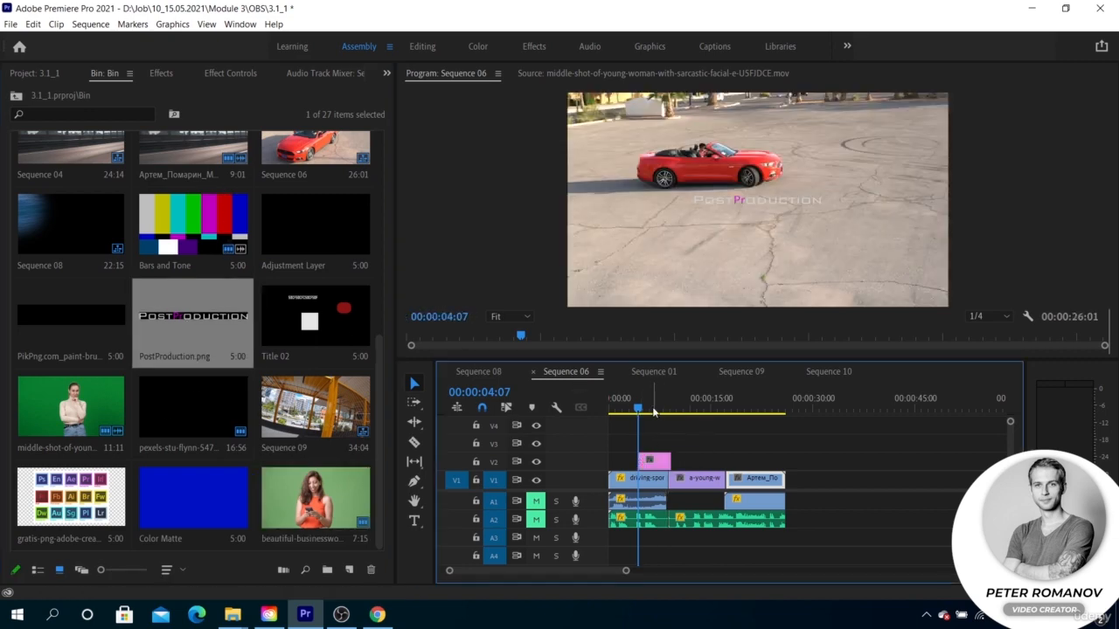
{"action": "left_click", "coordinate": [653, 410]}
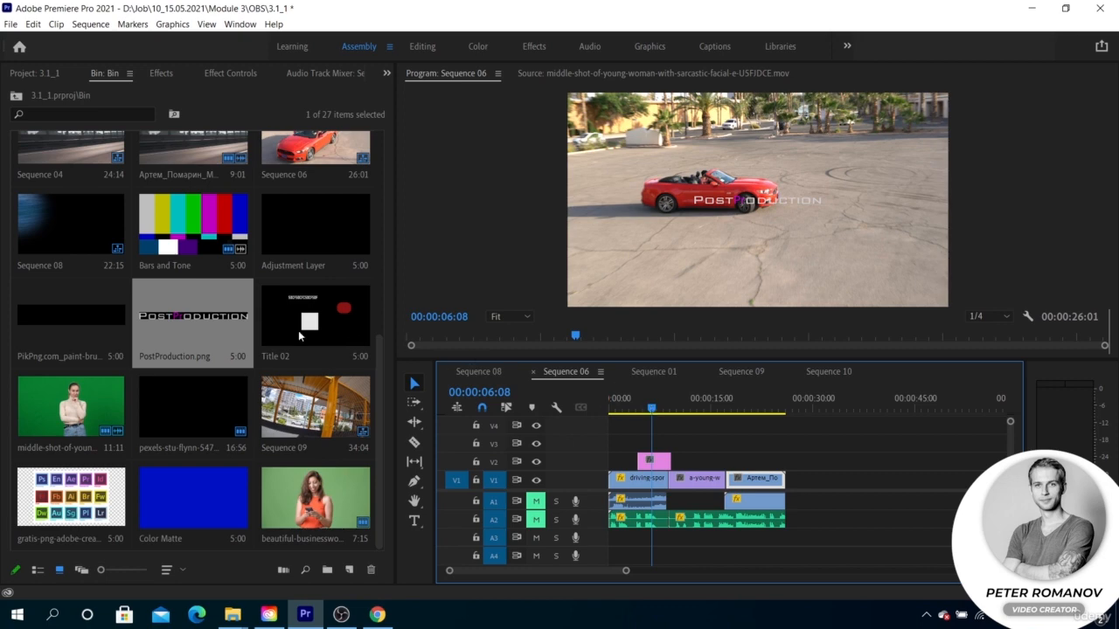
Scale the PostProduction logo clip on V2 up to 253
{"action": "left_click", "coordinate": [654, 461]}
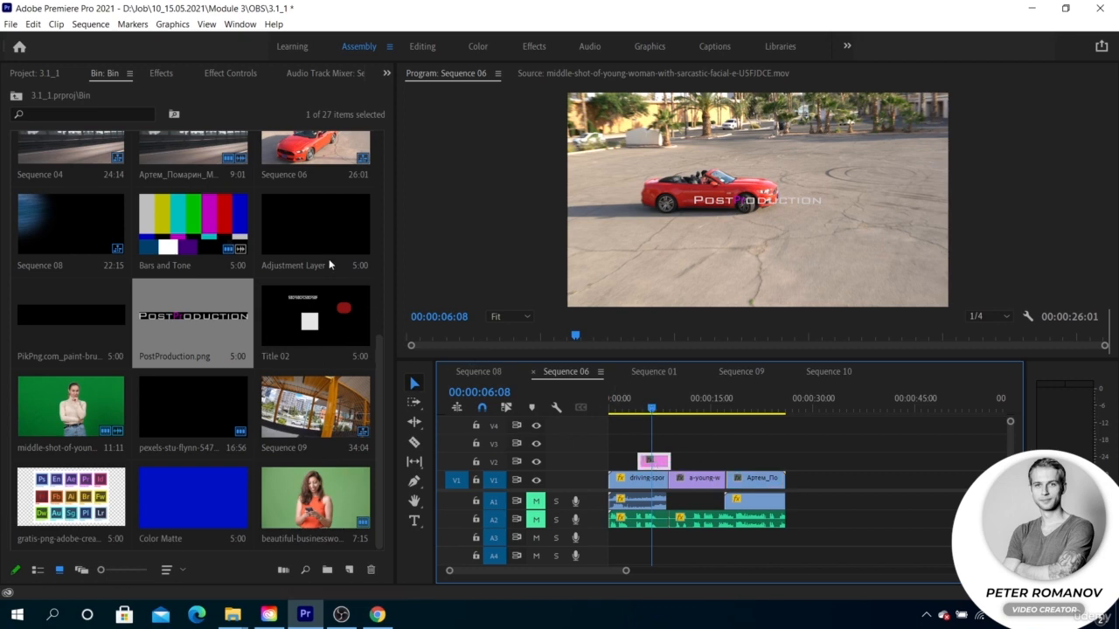
{"action": "left_click", "coordinate": [202, 74]}
{"action": "left_click_drag", "start_coordinate": [113, 163], "coordinate": [273, 162]}
{"action": "left_click_drag", "start_coordinate": [151, 163], "coordinate": [125, 163]}
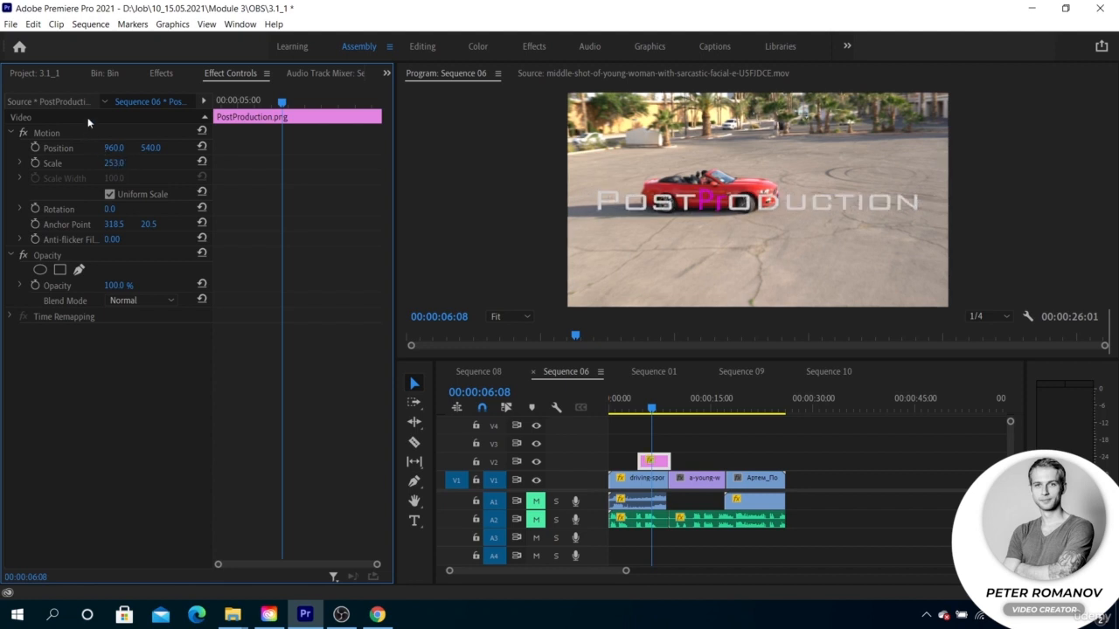
Fit the logo clip on V2 to the length of the sports car clip and apply Track Matte Key to the car clip
{"action": "left_click", "coordinate": [160, 74]}
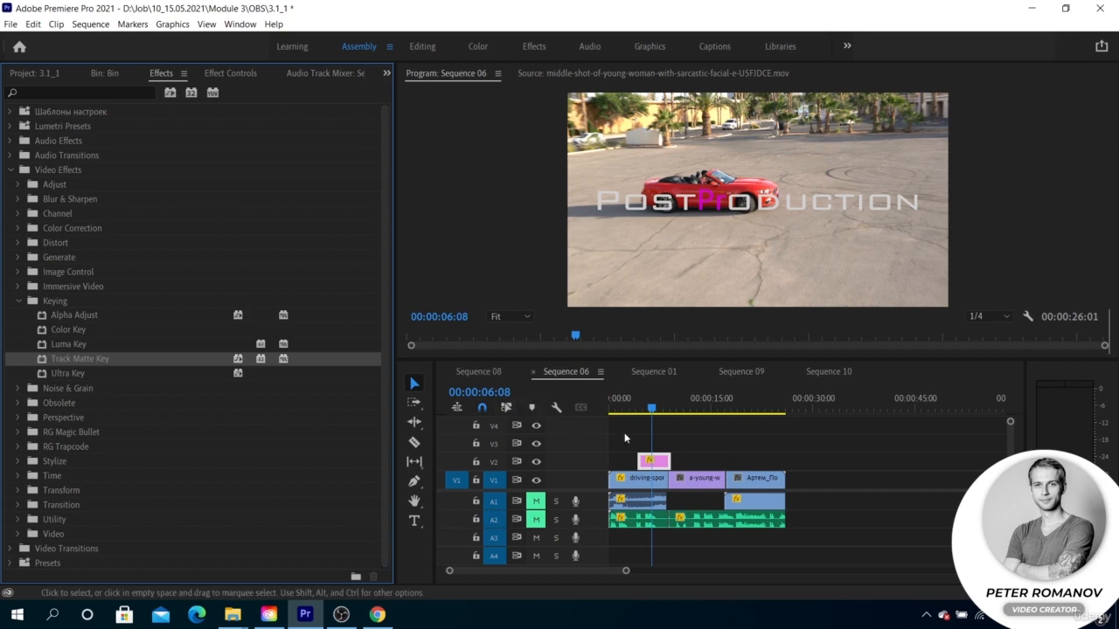
{"action": "left_click_drag", "start_coordinate": [639, 460], "coordinate": [609, 460]}
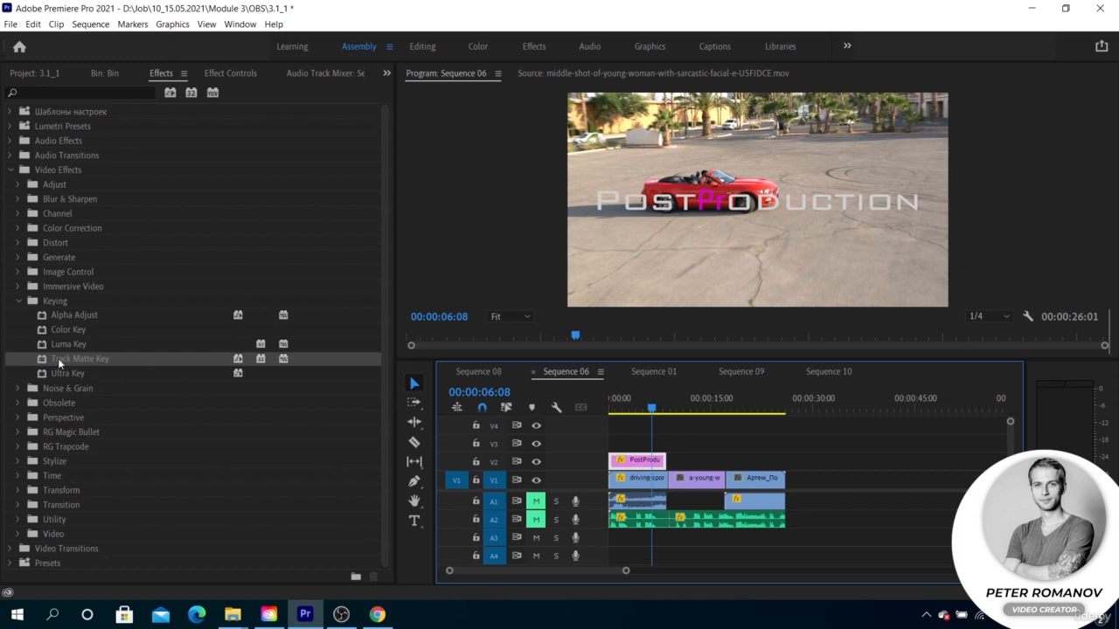
{"action": "left_click_drag", "start_coordinate": [57, 358], "coordinate": [647, 484]}
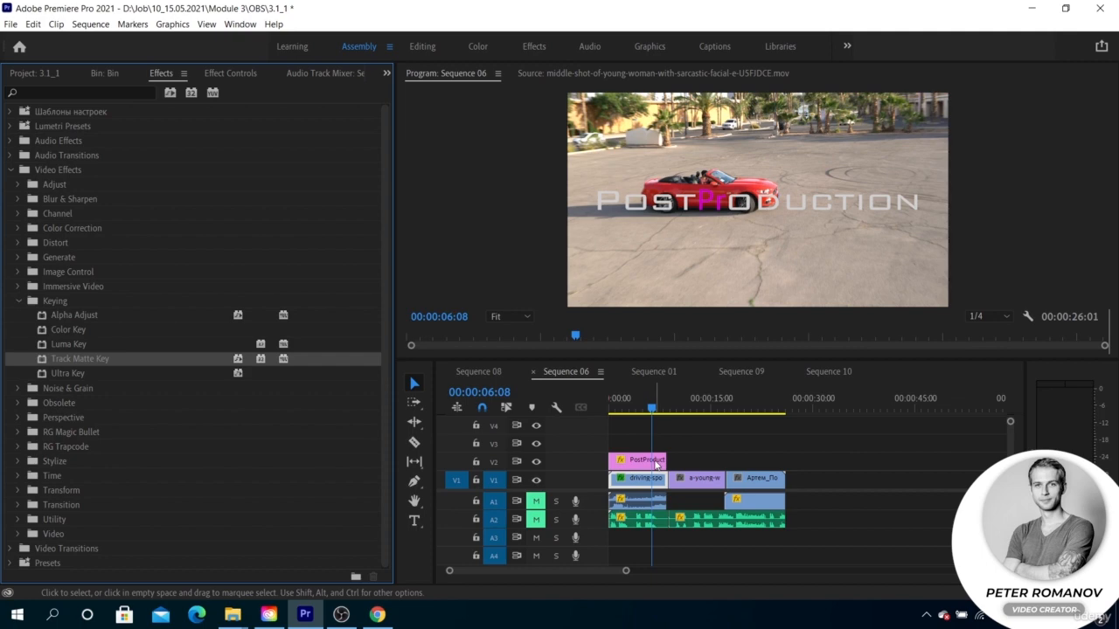
Set the Track Matte Key matte of the sports car clip to Video 2
{"action": "left_click", "coordinate": [656, 464]}
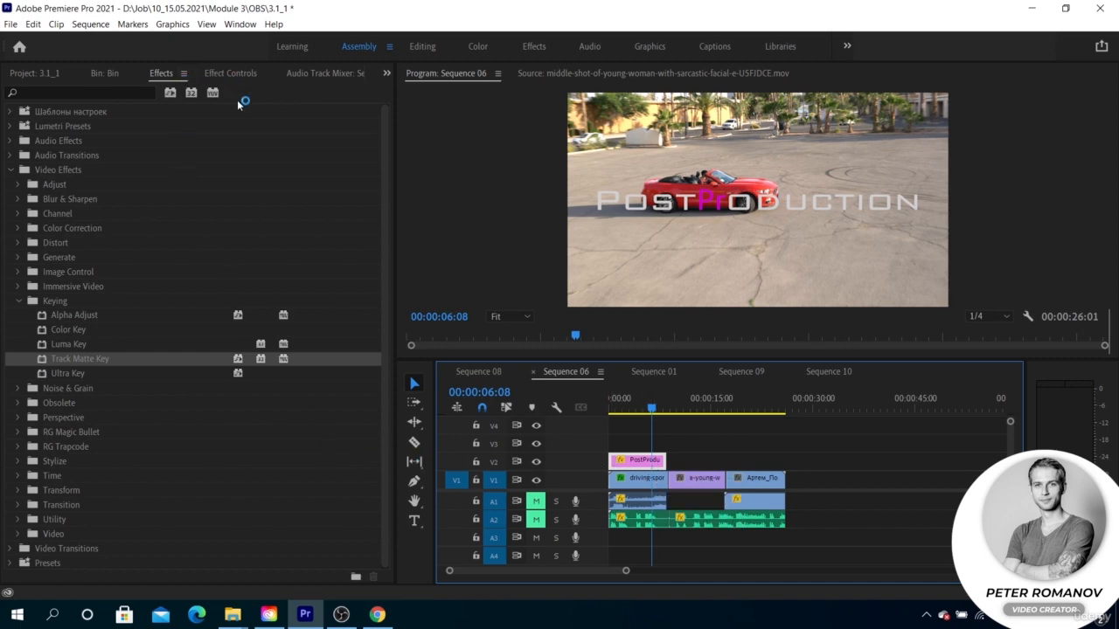
{"action": "left_click", "coordinate": [635, 481]}
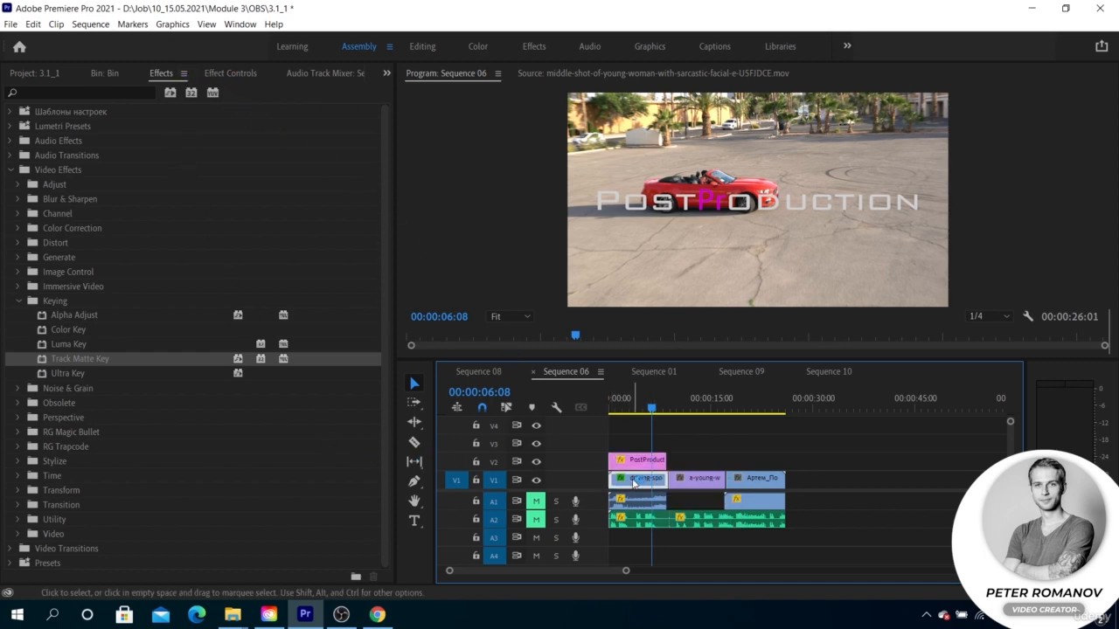
{"action": "left_click", "coordinate": [230, 72]}
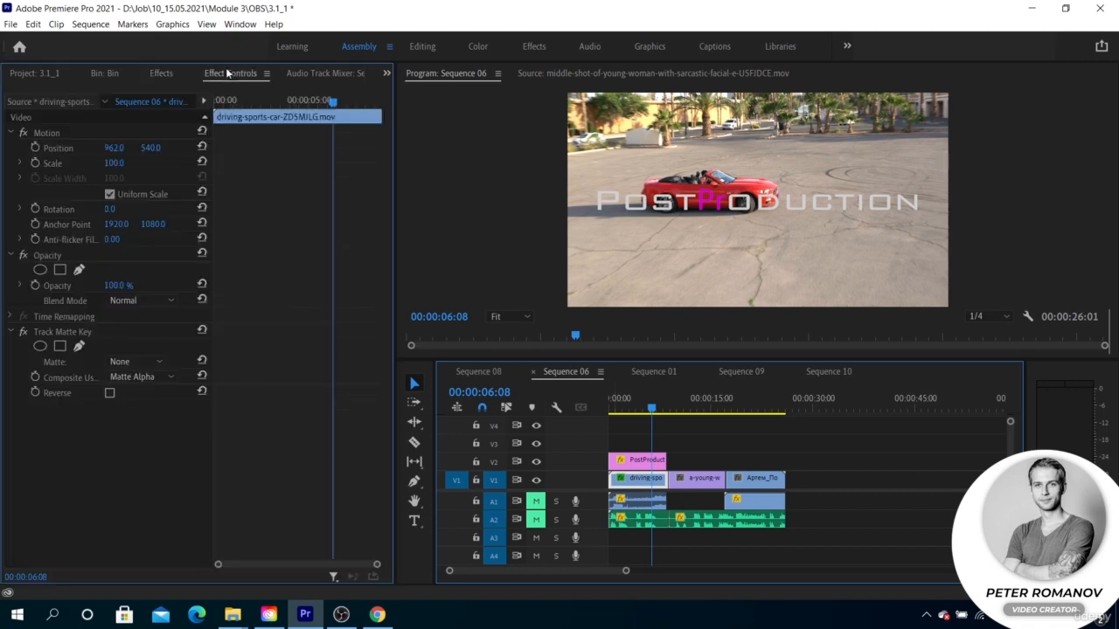
{"action": "left_click", "coordinate": [133, 361]}
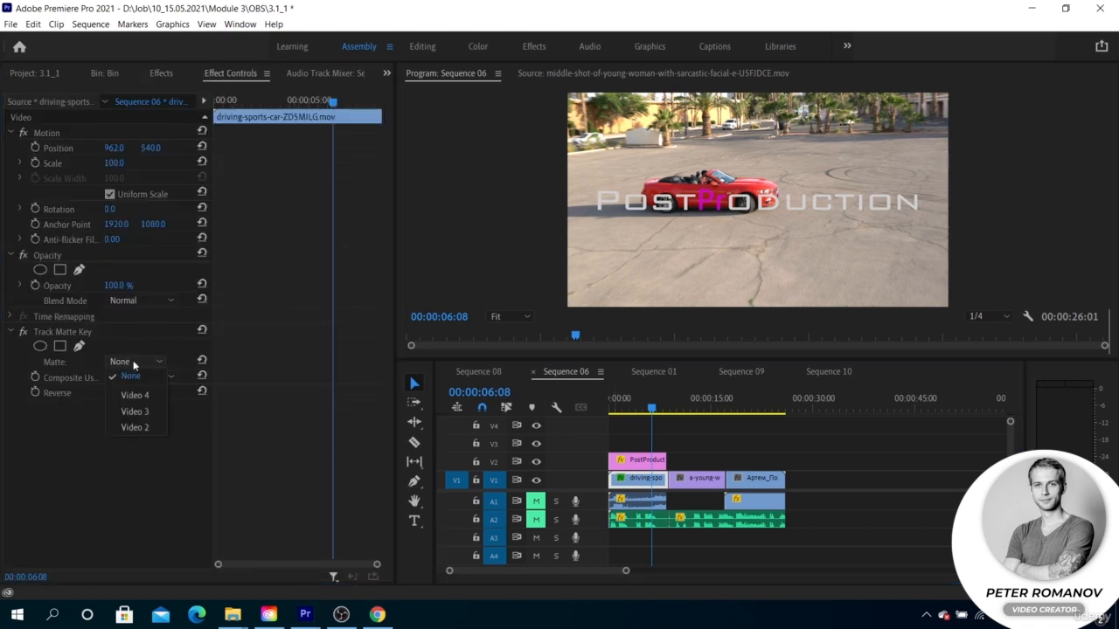
{"action": "left_click", "coordinate": [139, 427]}
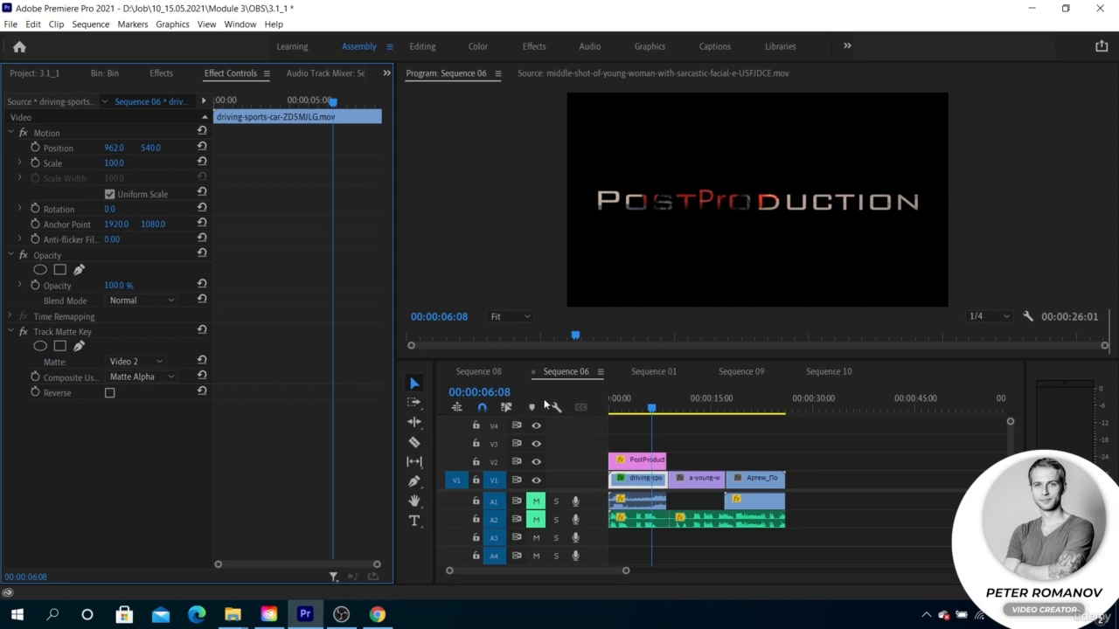
Play the start of the sequence to check the car footage inside the logo letters
{"action": "left_click_drag", "start_coordinate": [651, 408], "coordinate": [618, 407]}
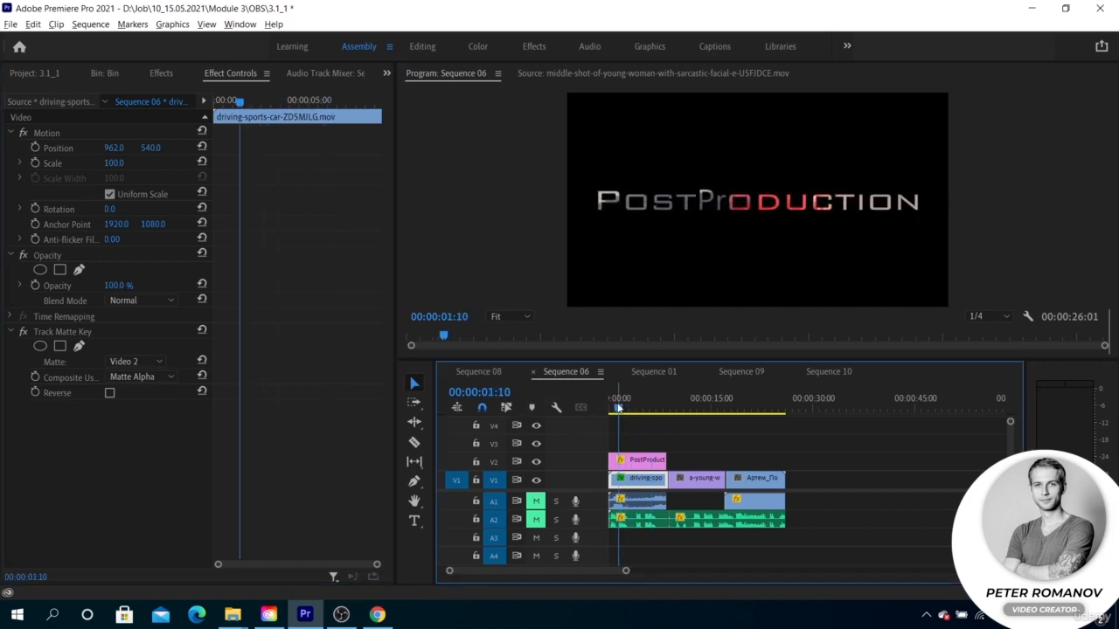
{"action": "key", "text": "alt+space"}
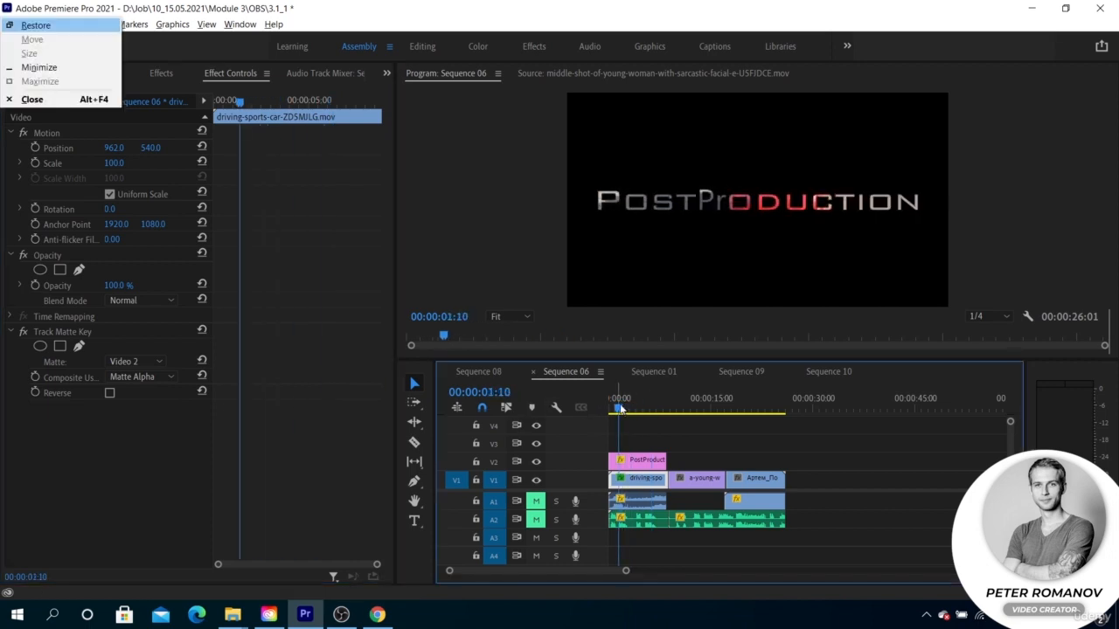
{"action": "left_click", "coordinate": [623, 406]}
{"action": "key", "text": "space"}
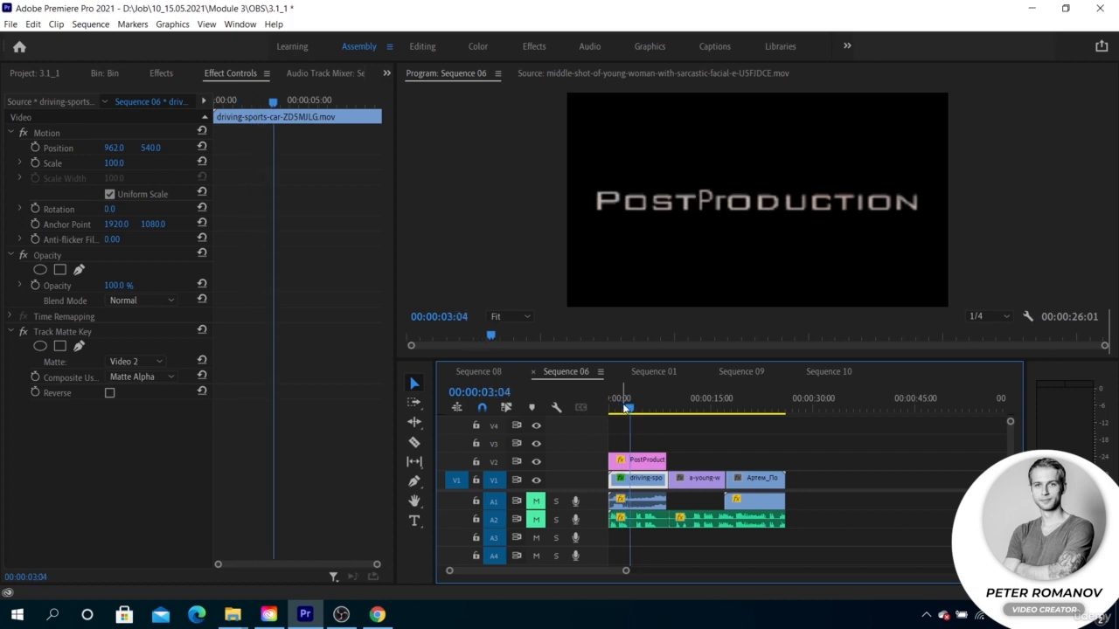
Try a copy of the logo clip on V2 above the surfing clip, play that section, and undo the copy
{"action": "left_click_drag", "start_coordinate": [635, 466], "coordinate": [692, 466]}
{"action": "left_click", "coordinate": [687, 415]}
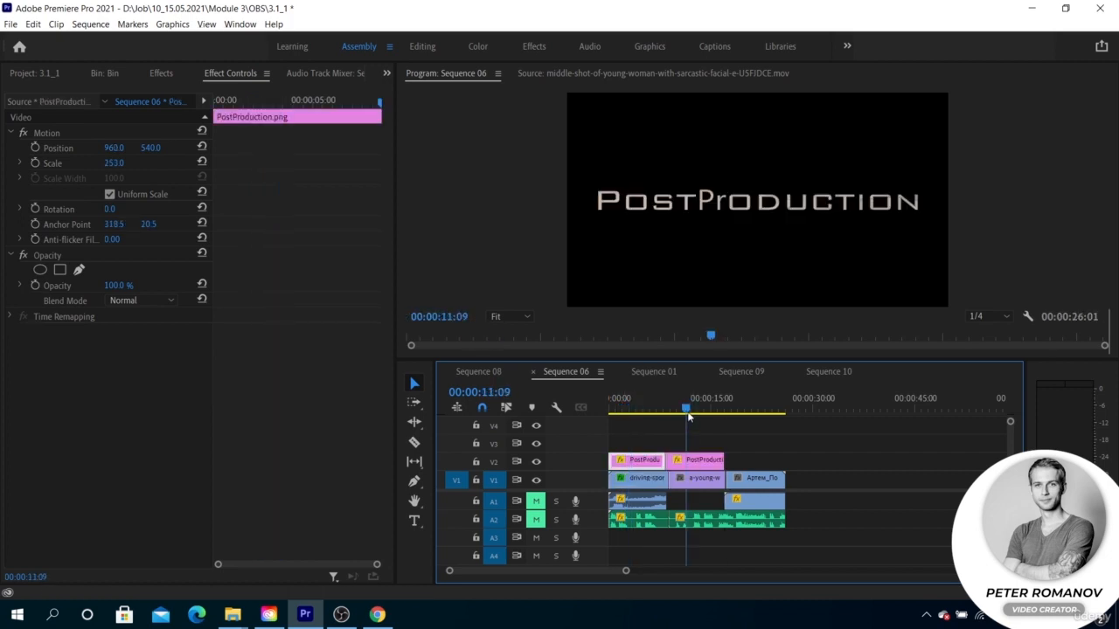
{"action": "key", "text": "space"}
{"action": "key", "text": "space"}
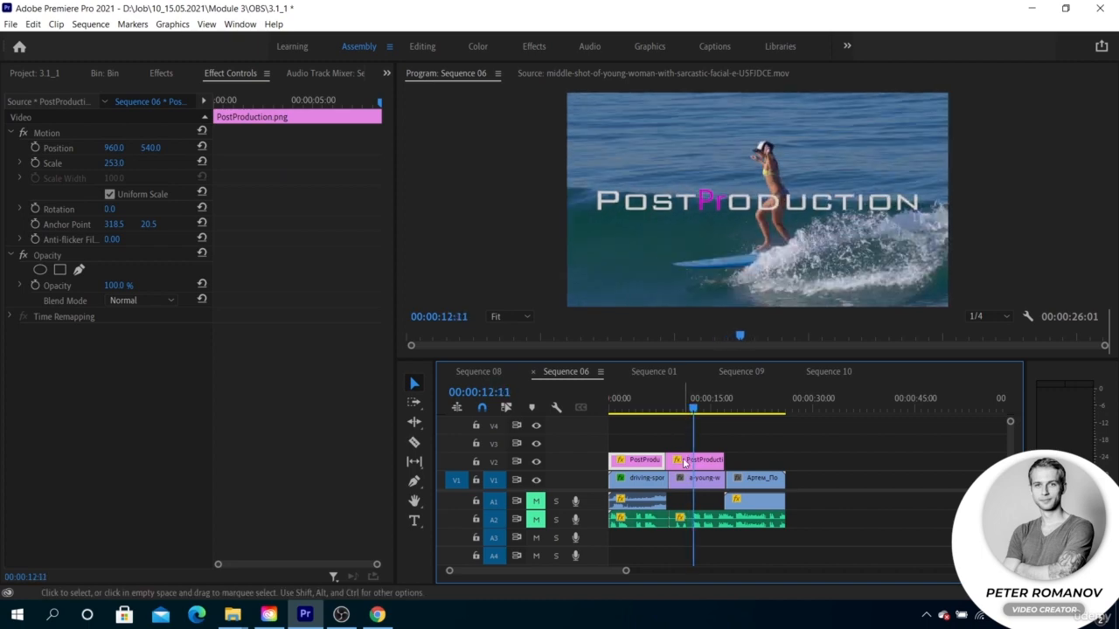
{"action": "key", "text": "ctrl+z"}
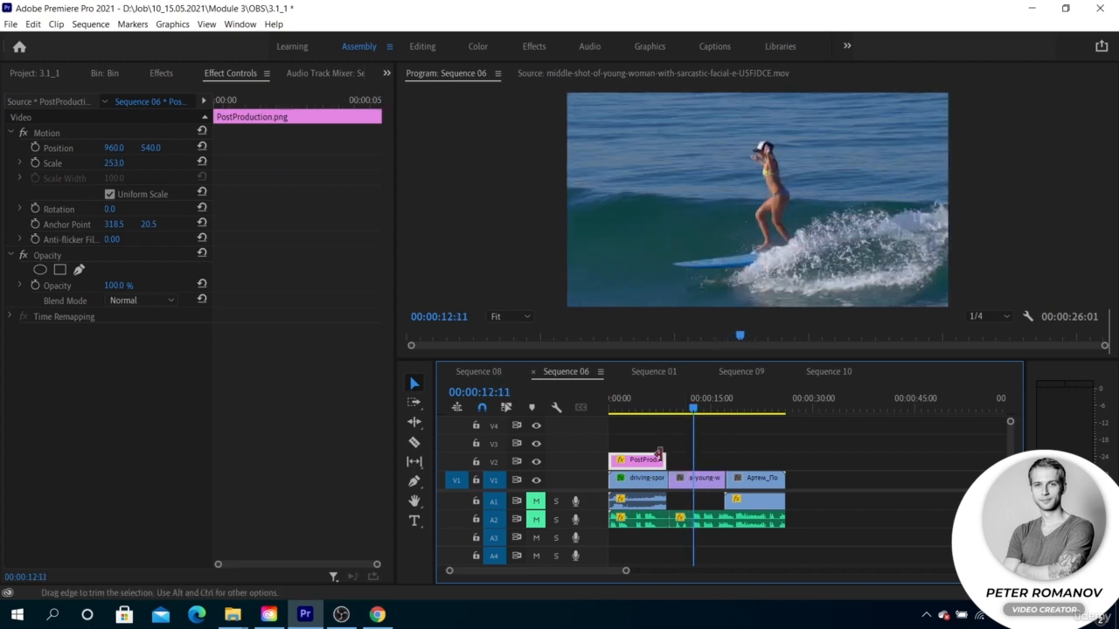
Extend the logo clip on V2 across the remaining clips and copy the car clip's Track Matte Key effect onto them
{"action": "left_click_drag", "start_coordinate": [665, 460], "coordinate": [704, 459]}
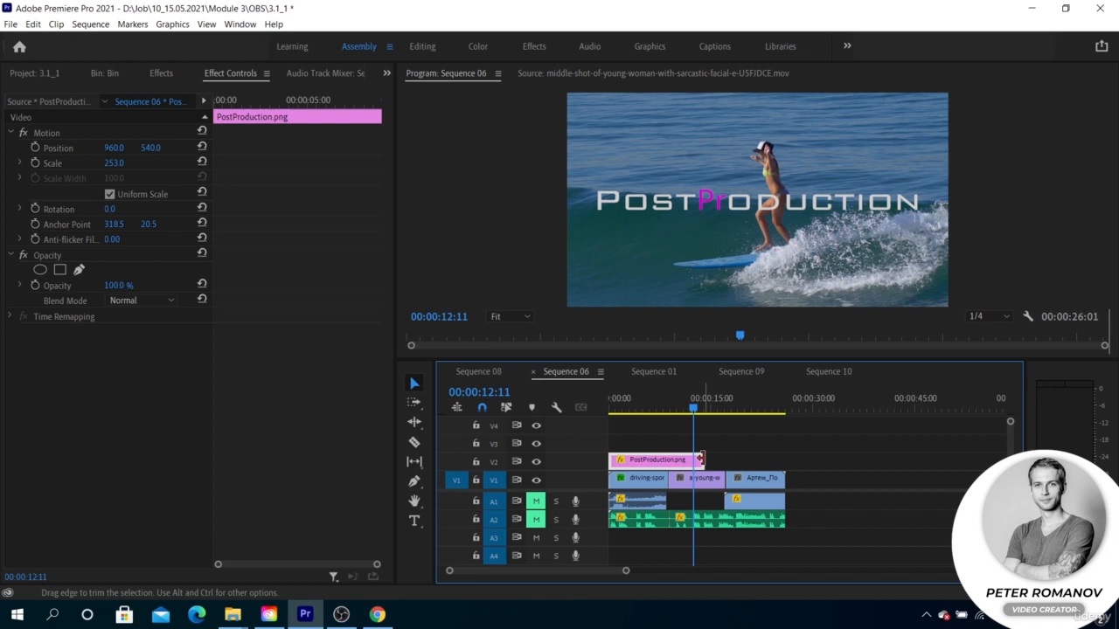
{"action": "left_click", "coordinate": [641, 478]}
{"action": "left_click", "coordinate": [98, 333]}
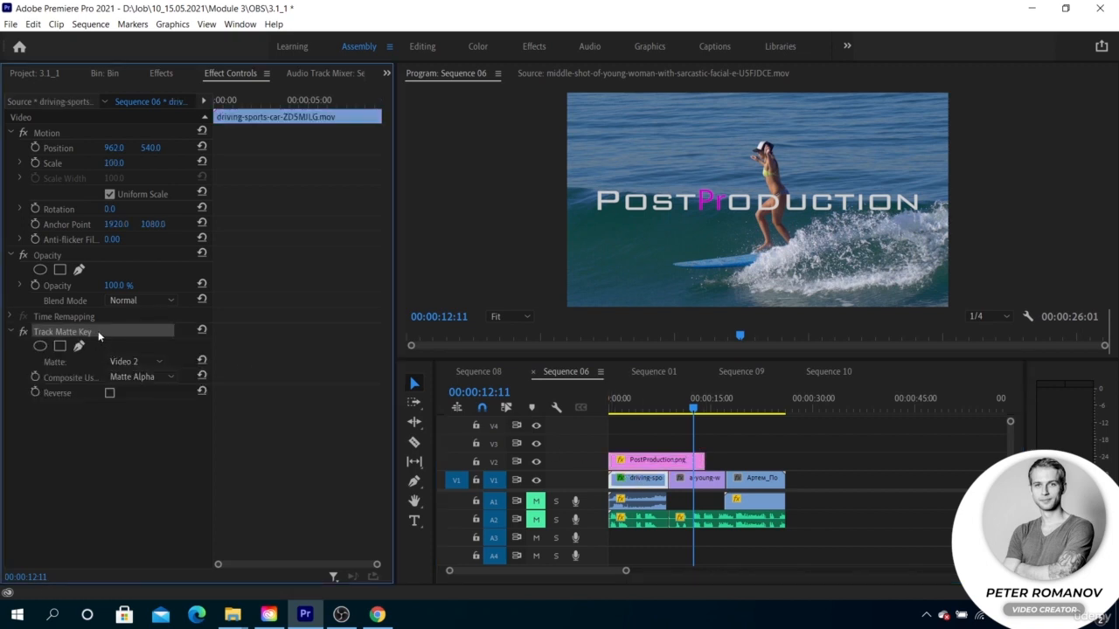
{"action": "left_click", "coordinate": [692, 477]}
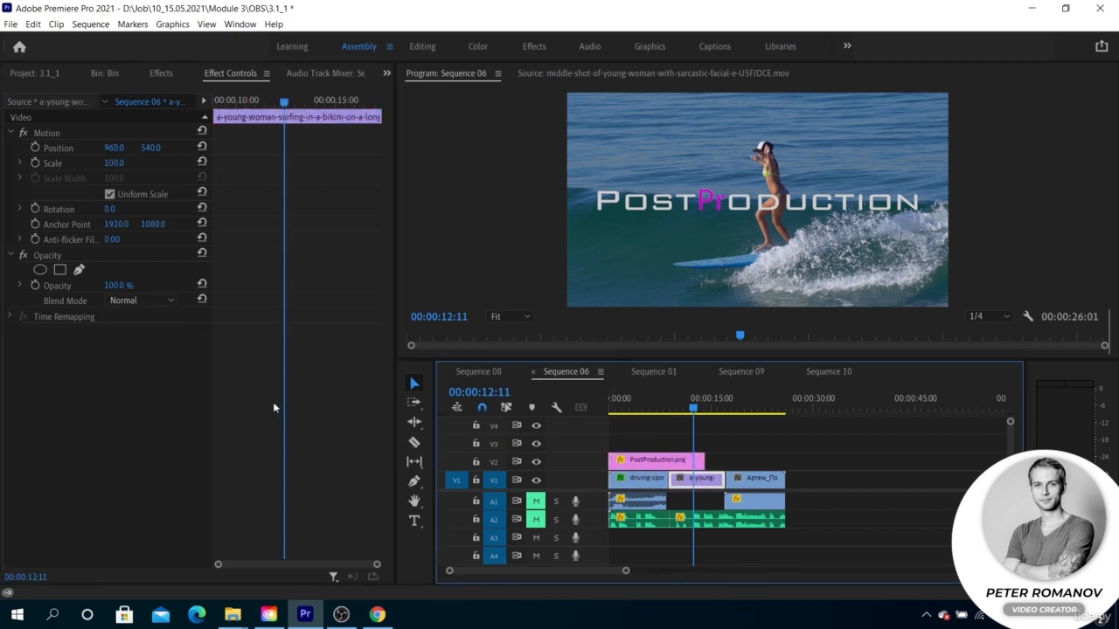
{"action": "key", "text": "ctrl+v"}
{"action": "key", "text": "space"}
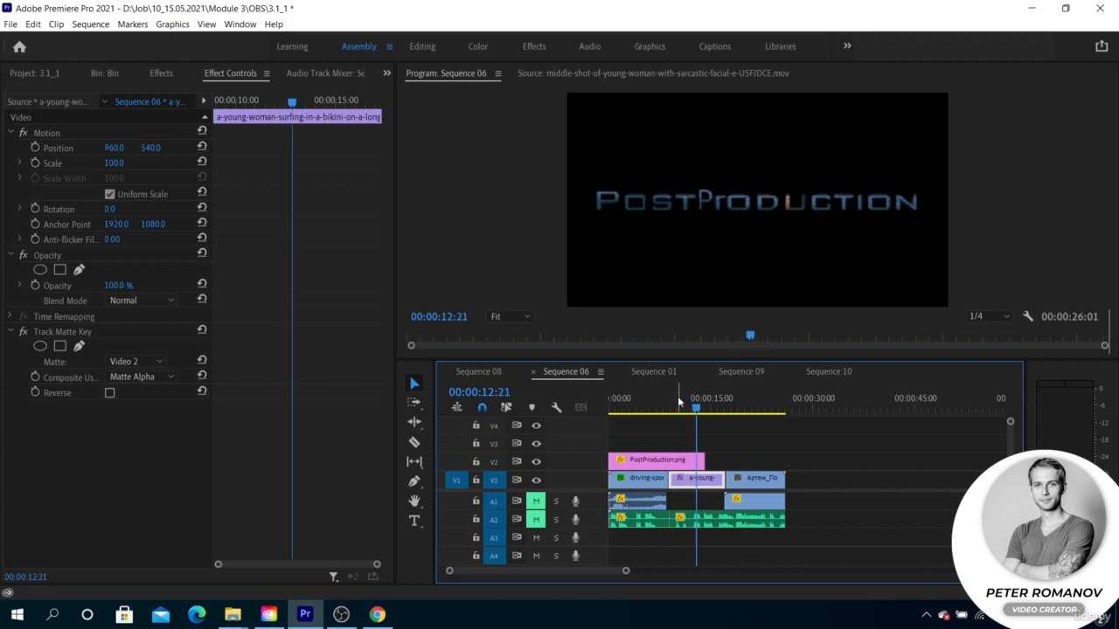
{"action": "left_click_drag", "start_coordinate": [704, 460], "coordinate": [780, 465]}
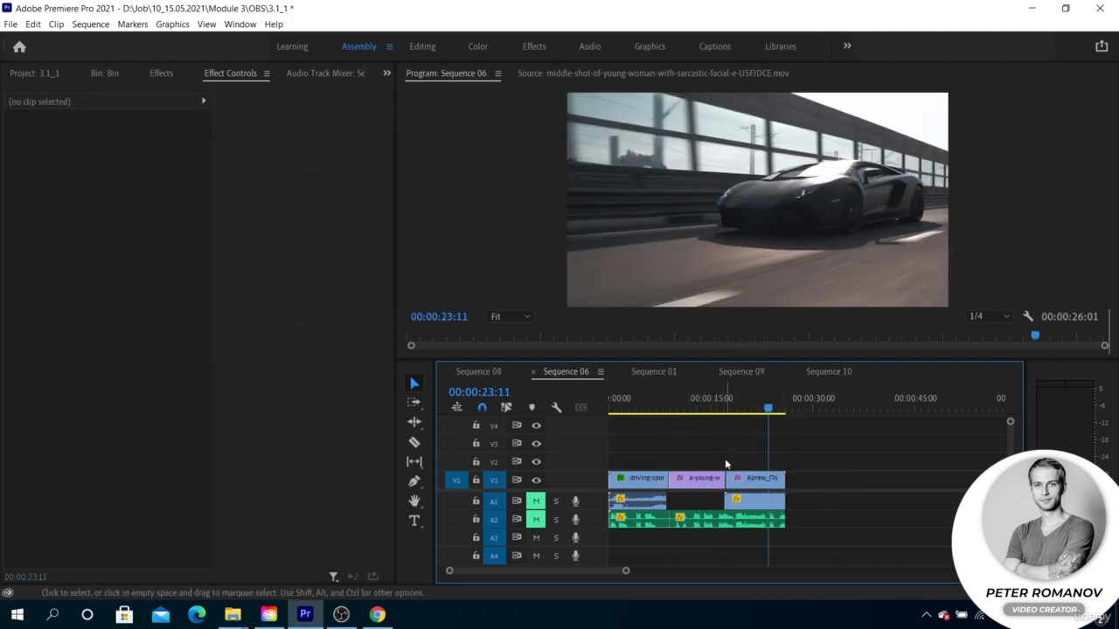
Replace the logo with a text graphic reading "TEXT", placed at the start of track V2
{"action": "left_click", "coordinate": [414, 521]}
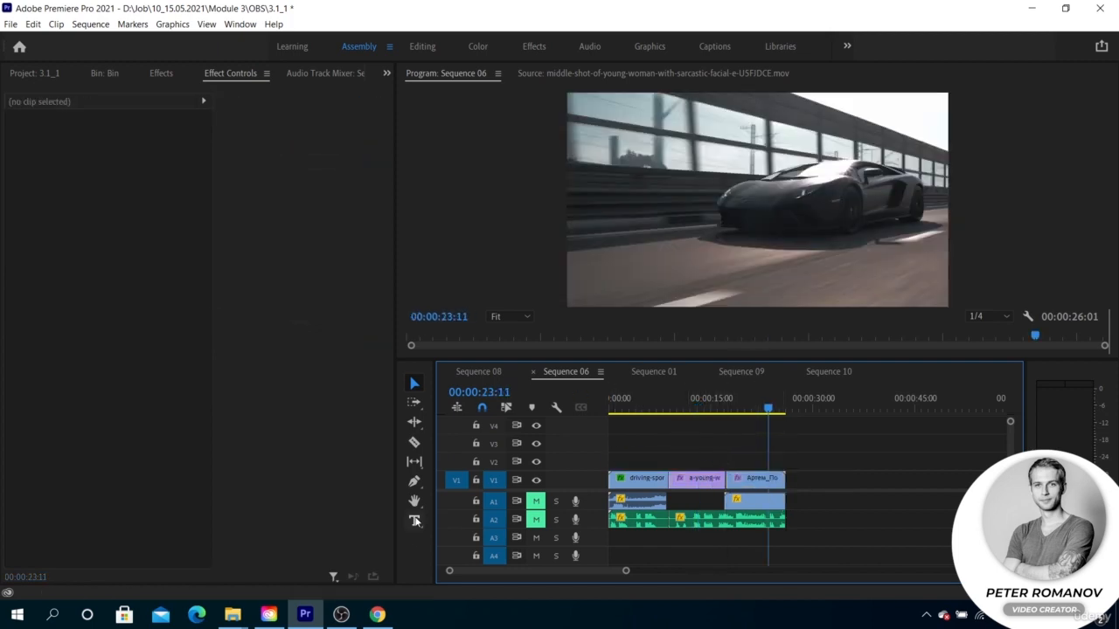
{"action": "left_click", "coordinate": [670, 201]}
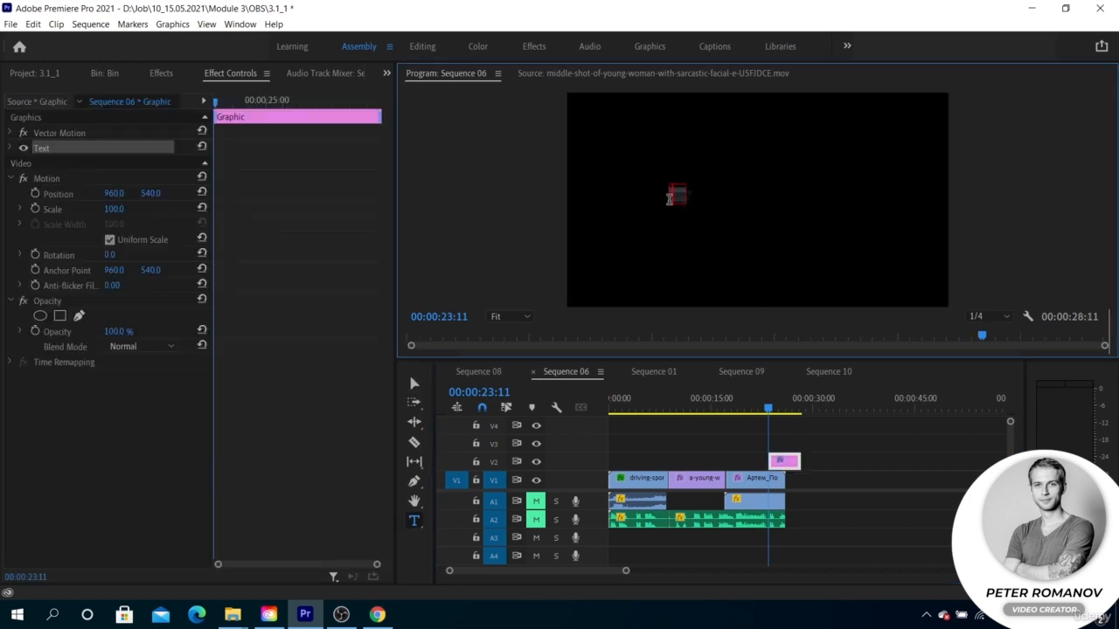
{"action": "type", "text": "TEXT"}
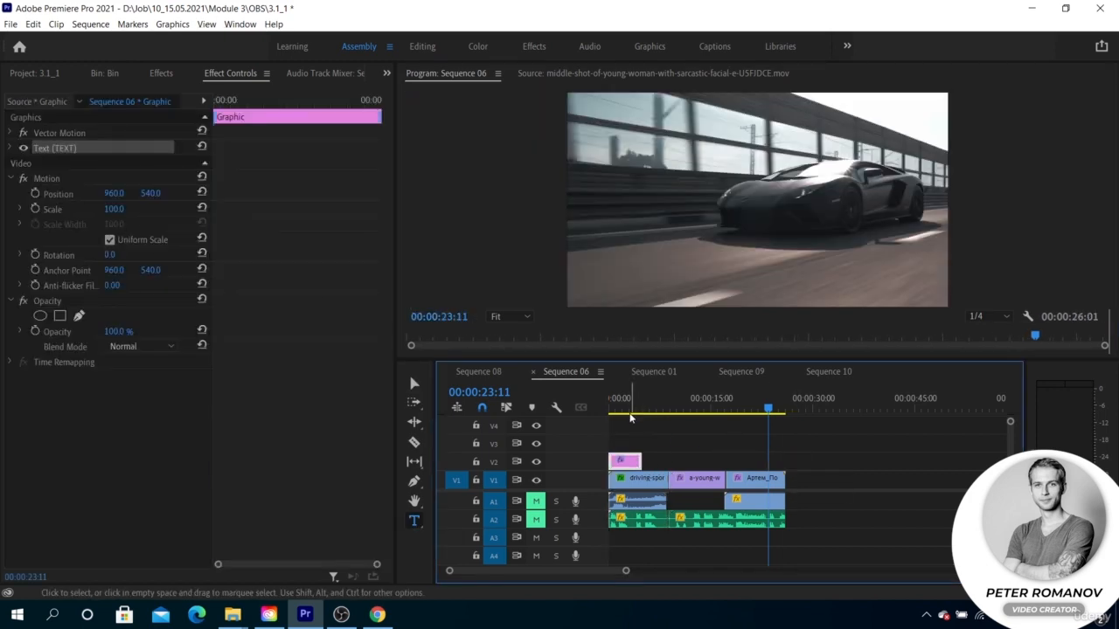
Change the font of the TEXT graphic to Swis721 Blk BT
{"action": "left_click", "coordinate": [629, 418]}
{"action": "left_click", "coordinate": [13, 148]}
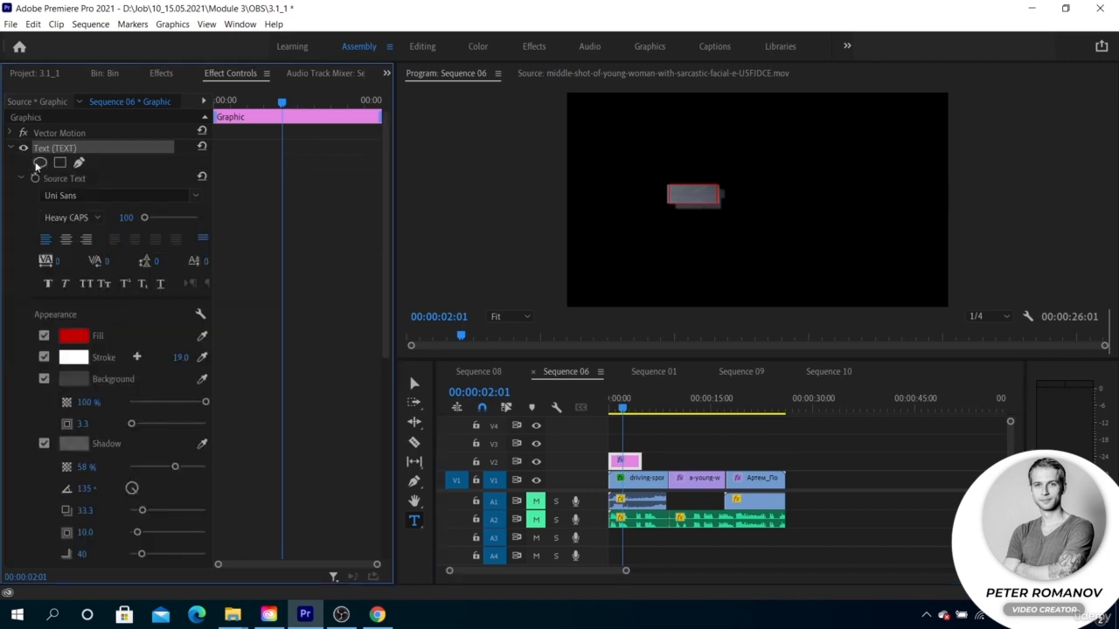
{"action": "left_click", "coordinate": [195, 199]}
{"action": "scroll", "coordinate": [140, 367], "scroll_direction": "up", "scroll_amount": 8}
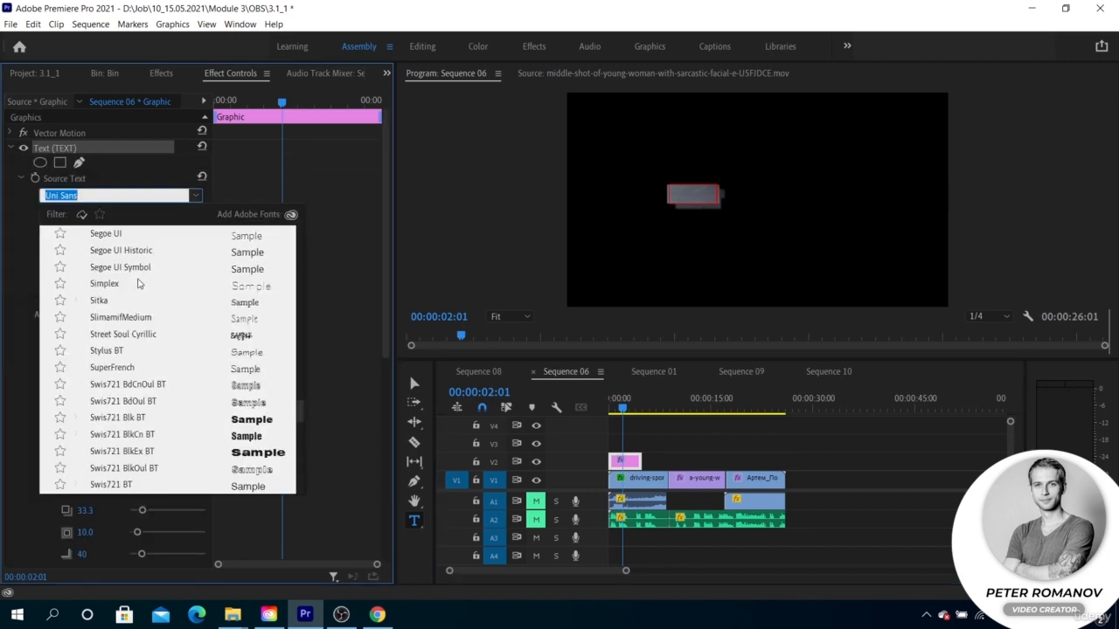
{"action": "left_click", "coordinate": [136, 424]}
Turn off the fill, stroke, background and shadow of the TEXT graphic
{"action": "left_click", "coordinate": [44, 335]}
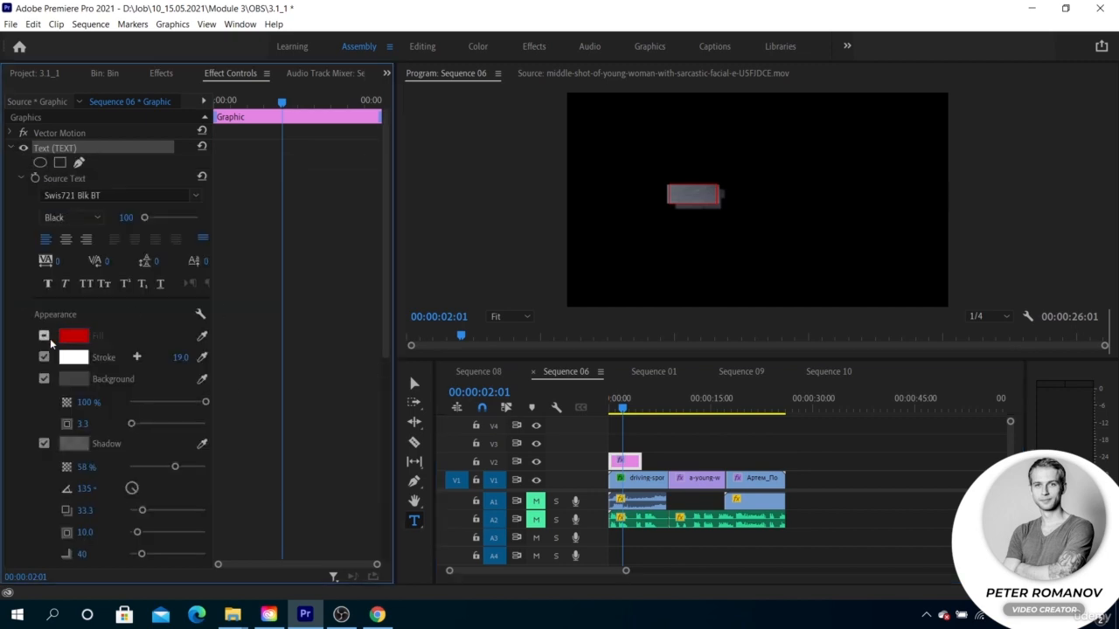
{"action": "left_click", "coordinate": [43, 356]}
{"action": "left_click", "coordinate": [44, 379]}
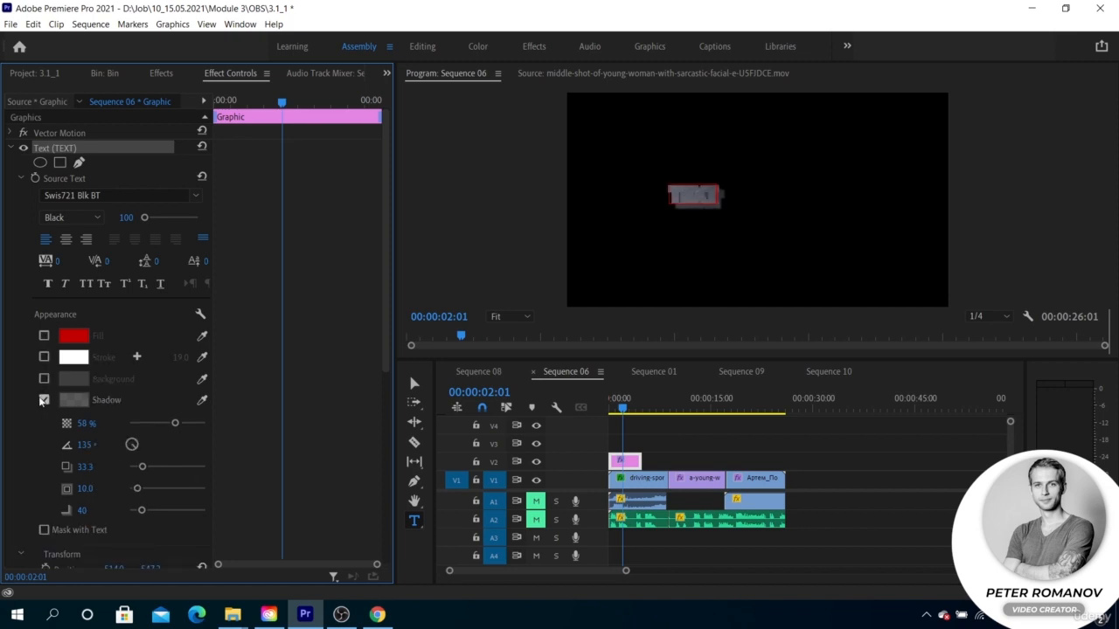
{"action": "left_click", "coordinate": [44, 400]}
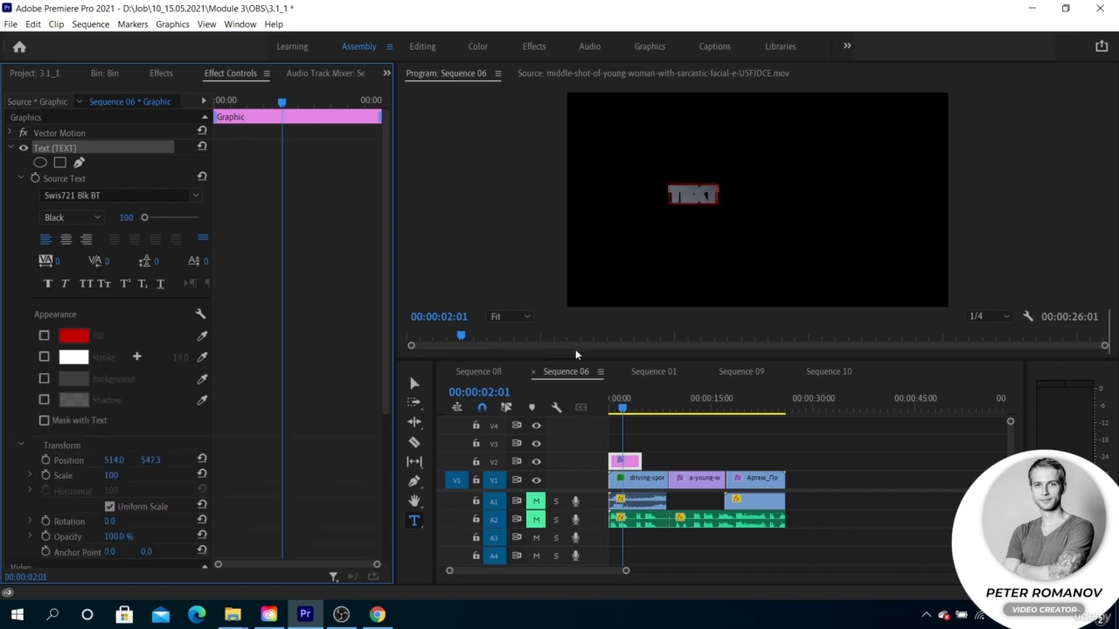
Extend the TEXT graphic on V2 to the end of the V1 clips and scale up its text
{"action": "left_click_drag", "start_coordinate": [621, 404], "coordinate": [630, 410]}
{"action": "left_click_drag", "start_coordinate": [639, 459], "coordinate": [782, 455]}
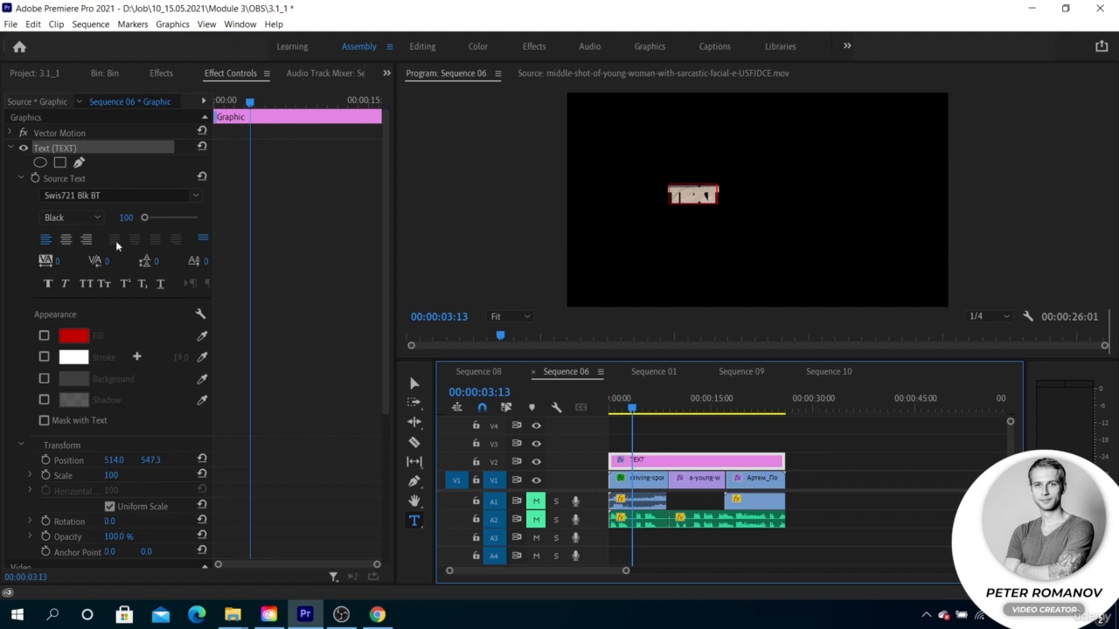
{"action": "scroll", "coordinate": [96, 263], "scroll_direction": "down", "scroll_amount": 4}
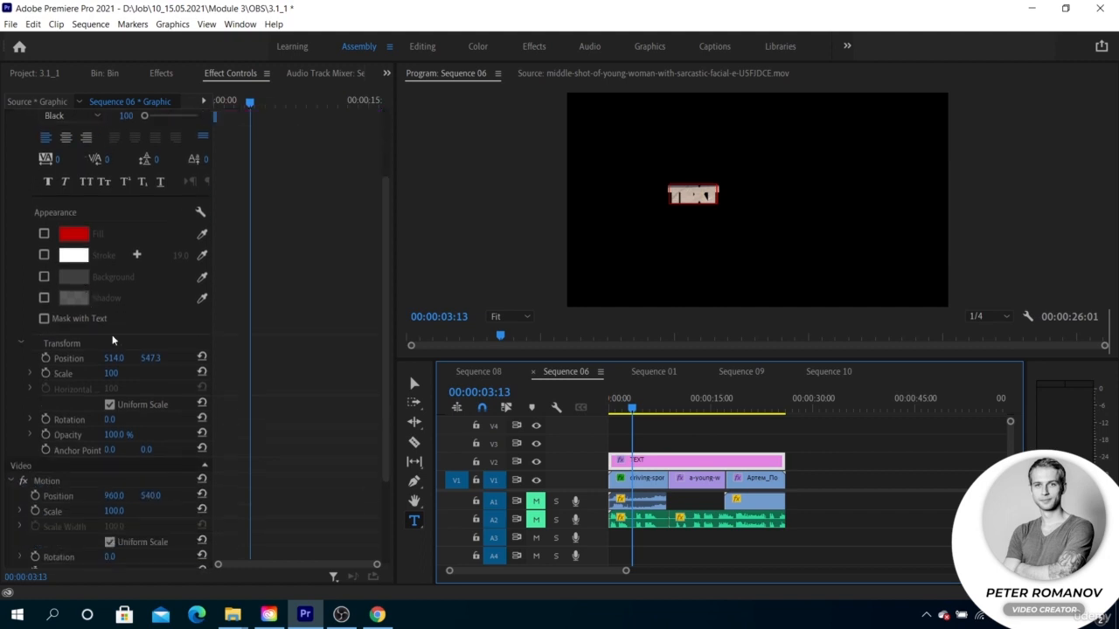
{"action": "left_click_drag", "start_coordinate": [111, 374], "coordinate": [245, 374]}
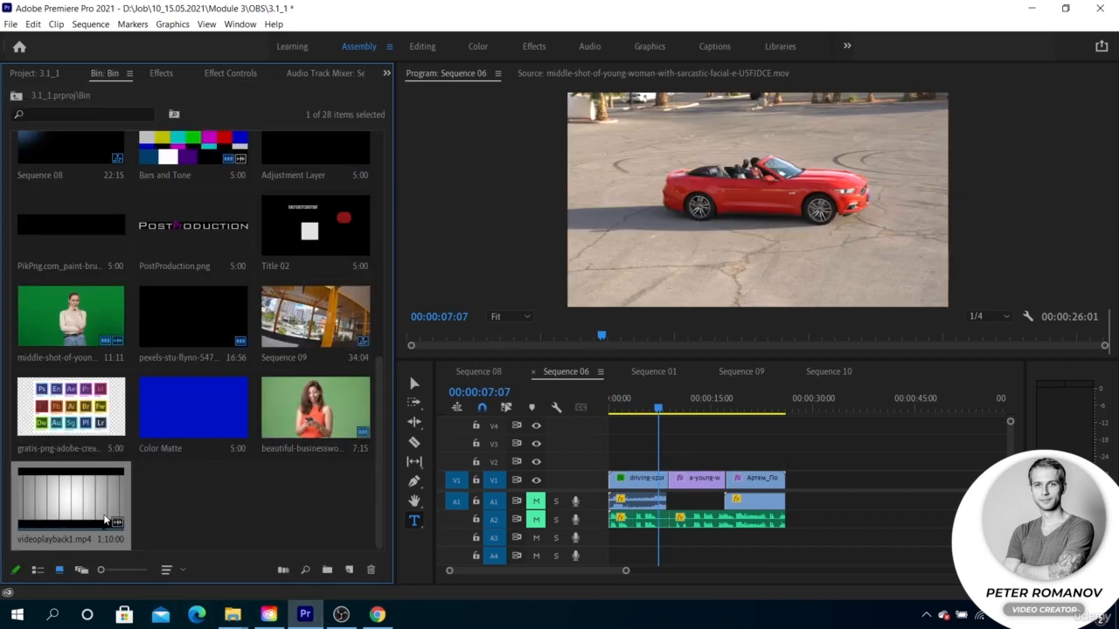
Open videoplayback1.mp4 from the bin and preview its black-and-white transition near 00:01:01
{"action": "double_click", "coordinate": [107, 520]}
{"action": "left_click", "coordinate": [756, 344]}
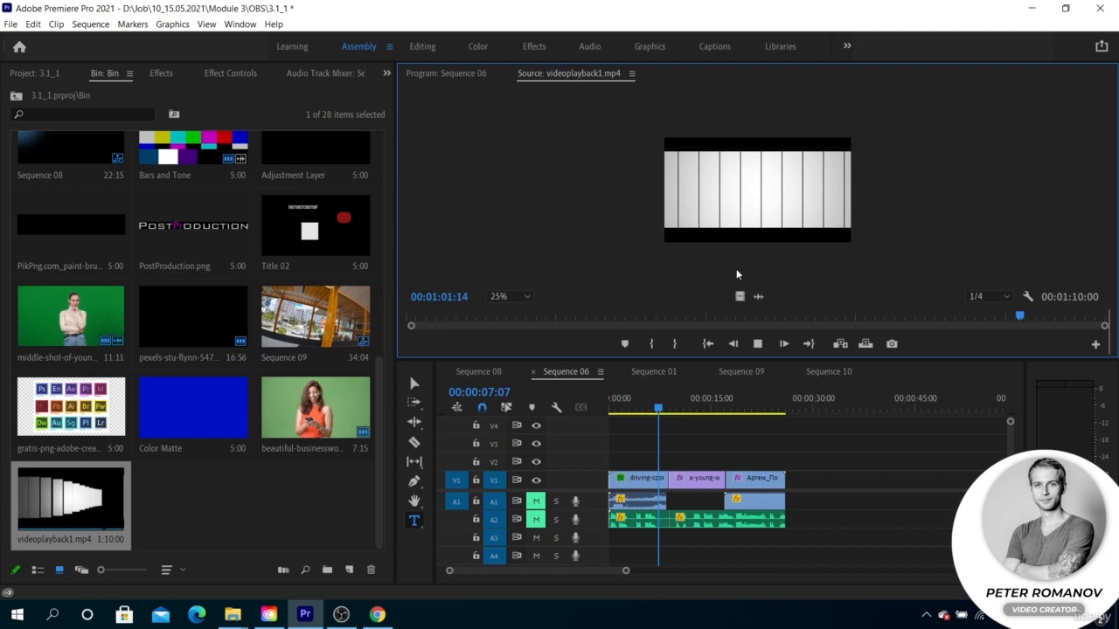
{"action": "key", "text": "space"}
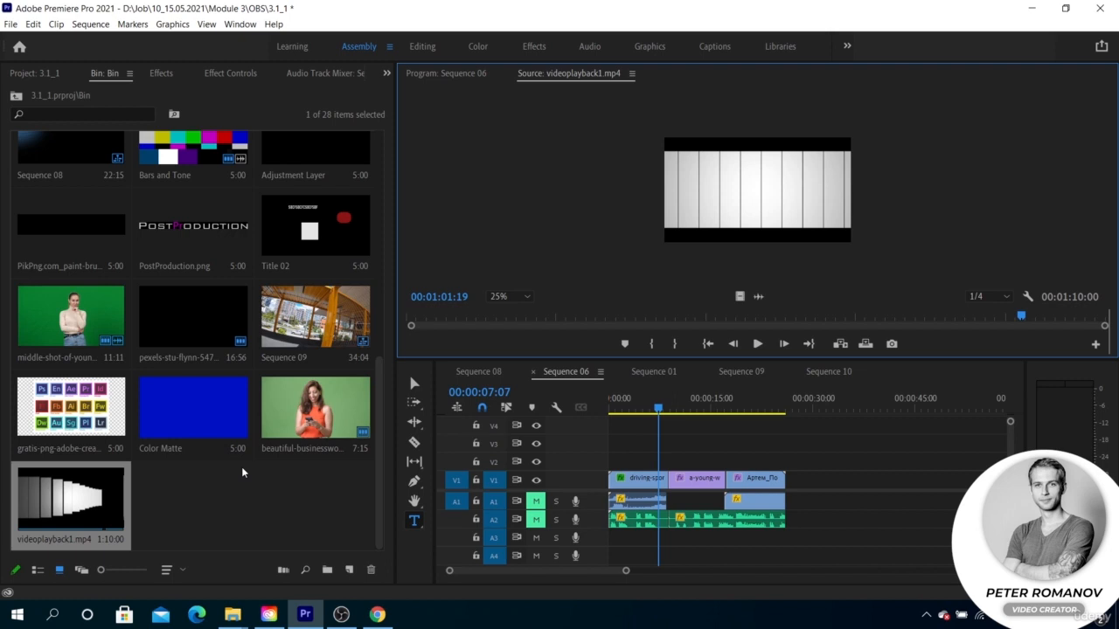
Place videoplayback1.mp4 at the start of track V2 and cut off the part extending past the V1 clips
{"action": "left_click_drag", "start_coordinate": [75, 498], "coordinate": [625, 537]}
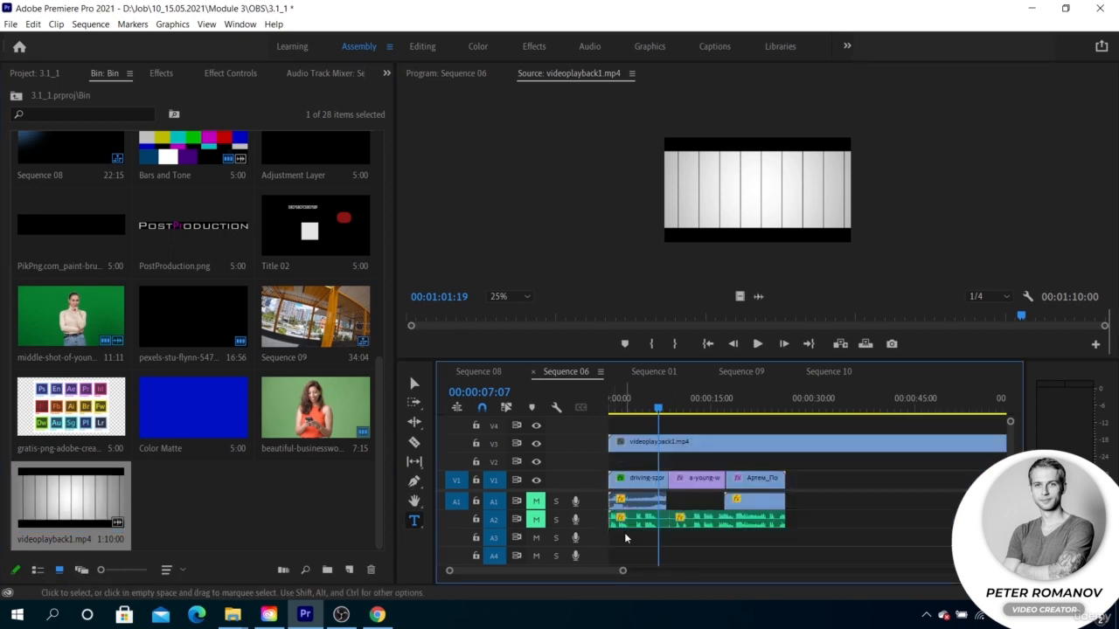
{"action": "left_click_drag", "start_coordinate": [630, 443], "coordinate": [649, 461]}
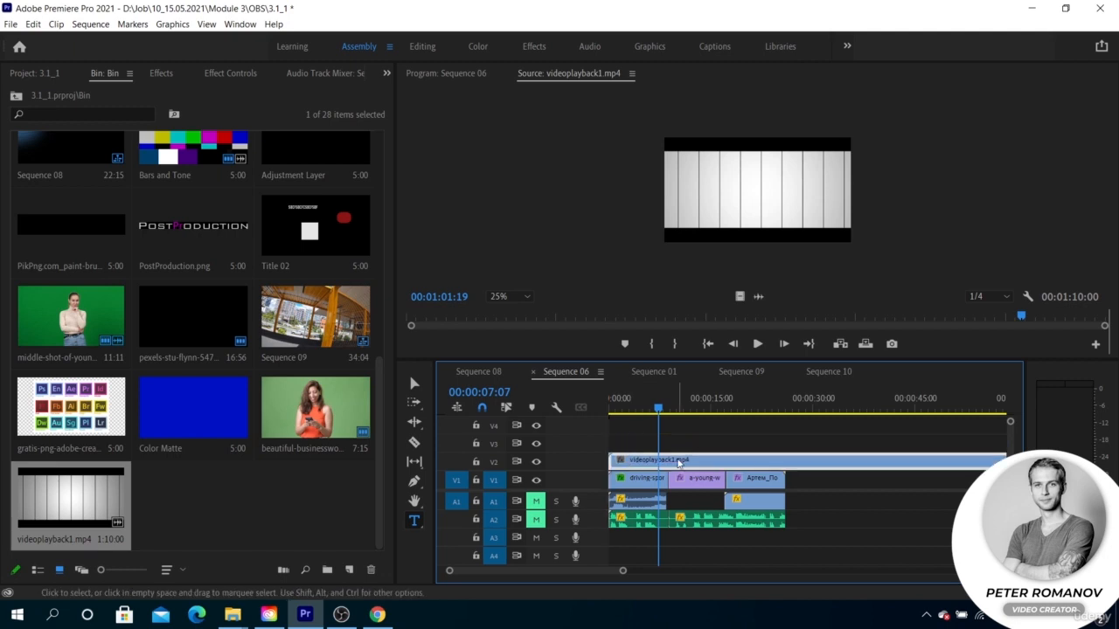
{"action": "key", "text": "c"}
{"action": "left_click", "coordinate": [785, 461]}
{"action": "key", "text": "v"}
{"action": "left_click", "coordinate": [811, 464]}
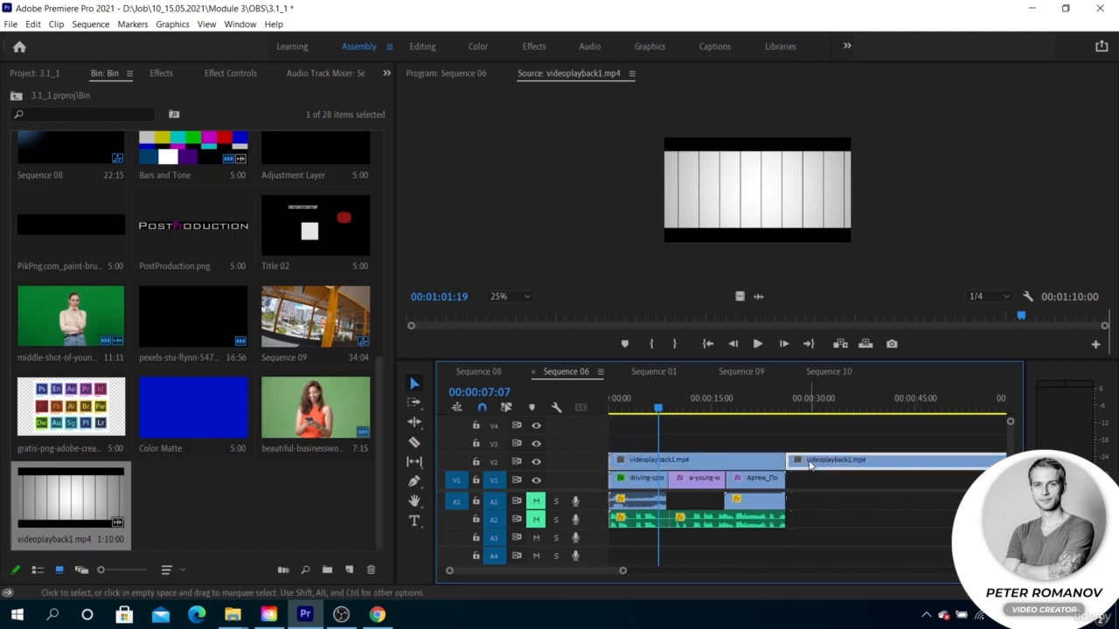
{"action": "key", "text": "Delete"}
Set the car clip's Track Matte Key to composite using Matte Luma
{"action": "left_click", "coordinate": [645, 478]}
{"action": "left_click", "coordinate": [226, 76]}
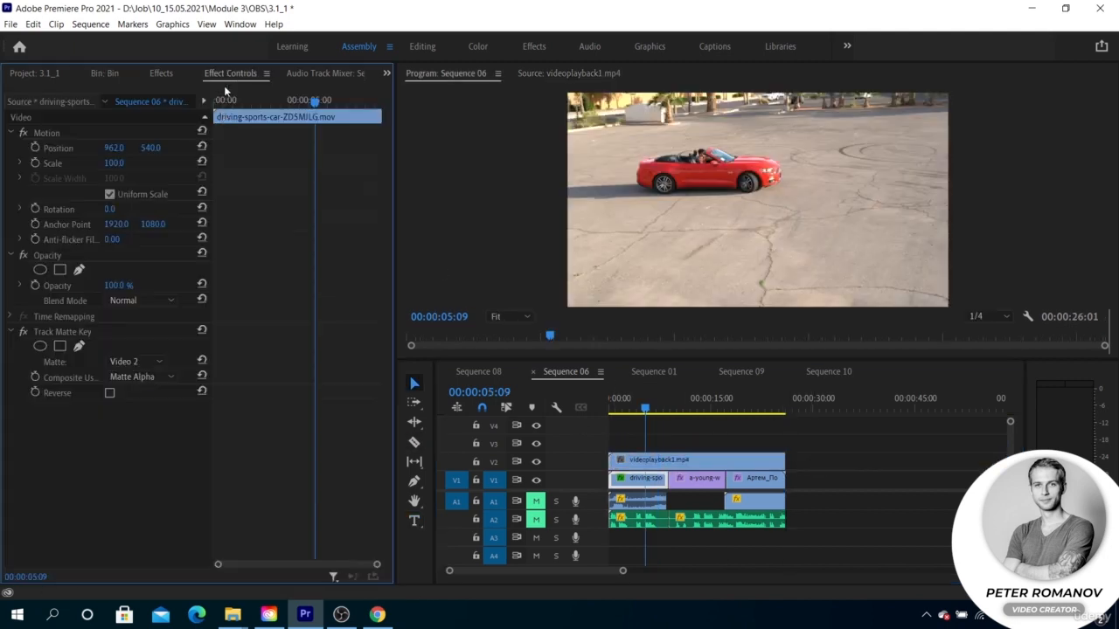
{"action": "left_click", "coordinate": [131, 376]}
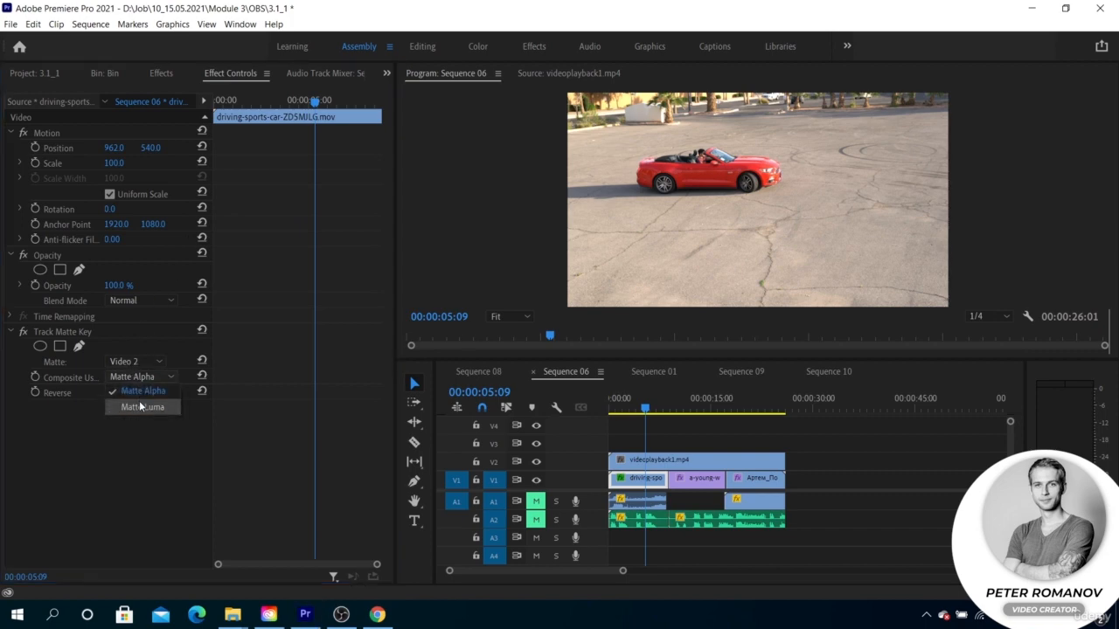
{"action": "left_click", "coordinate": [158, 401]}
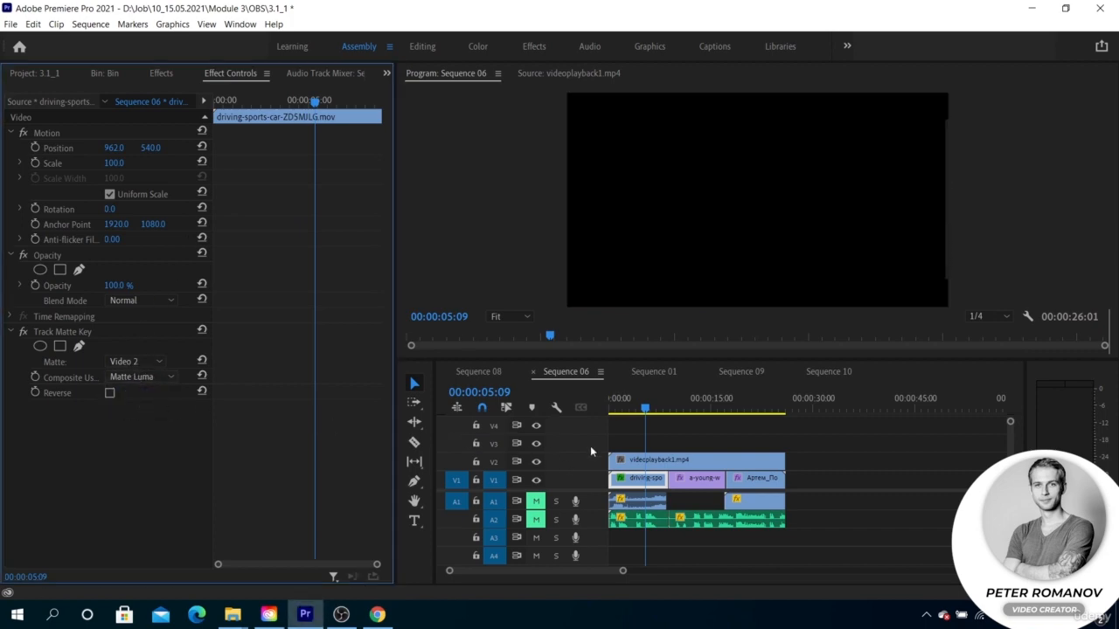
Play the sequence from the start to check the luma matte transition over the car clip
{"action": "left_click_drag", "start_coordinate": [645, 408], "coordinate": [606, 419]}
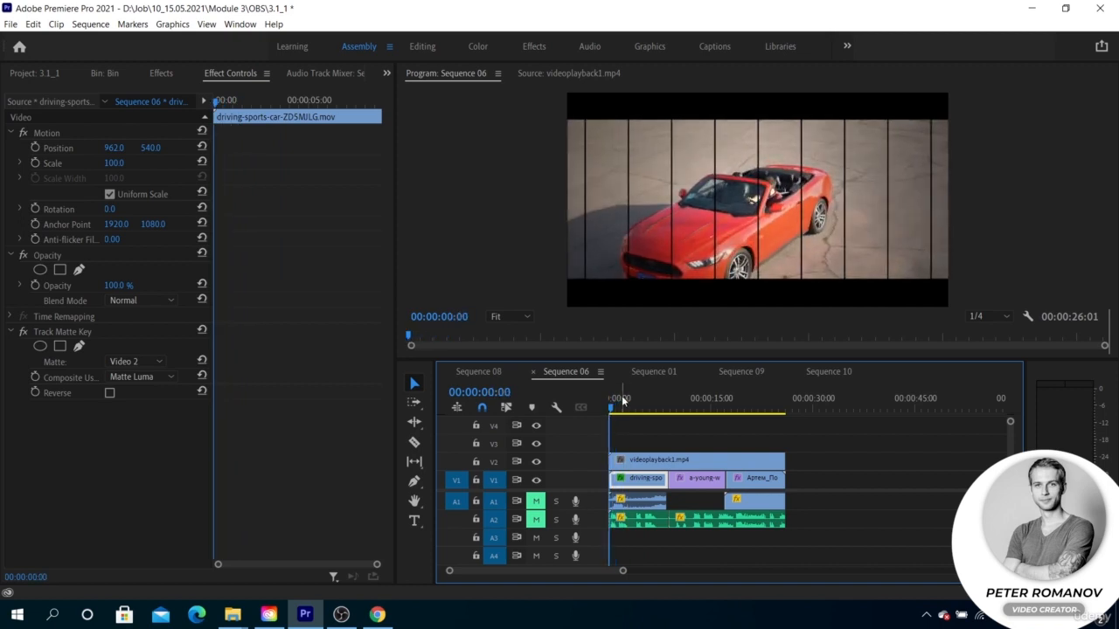
{"action": "key", "text": "space"}
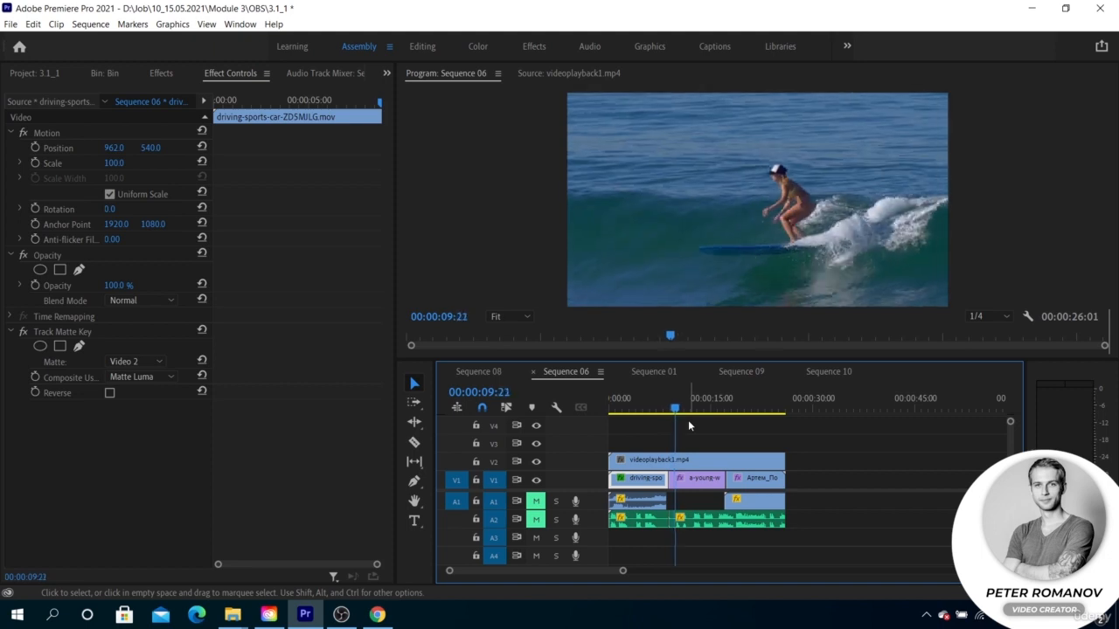
{"action": "key", "text": "space"}
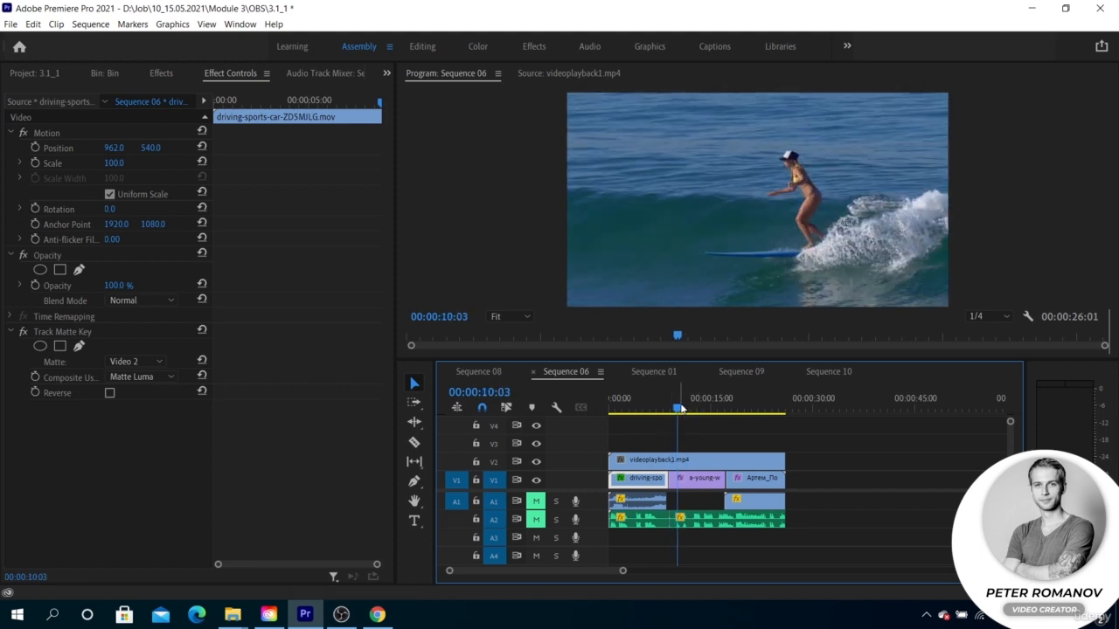
{"action": "left_click_drag", "start_coordinate": [680, 408], "coordinate": [627, 417]}
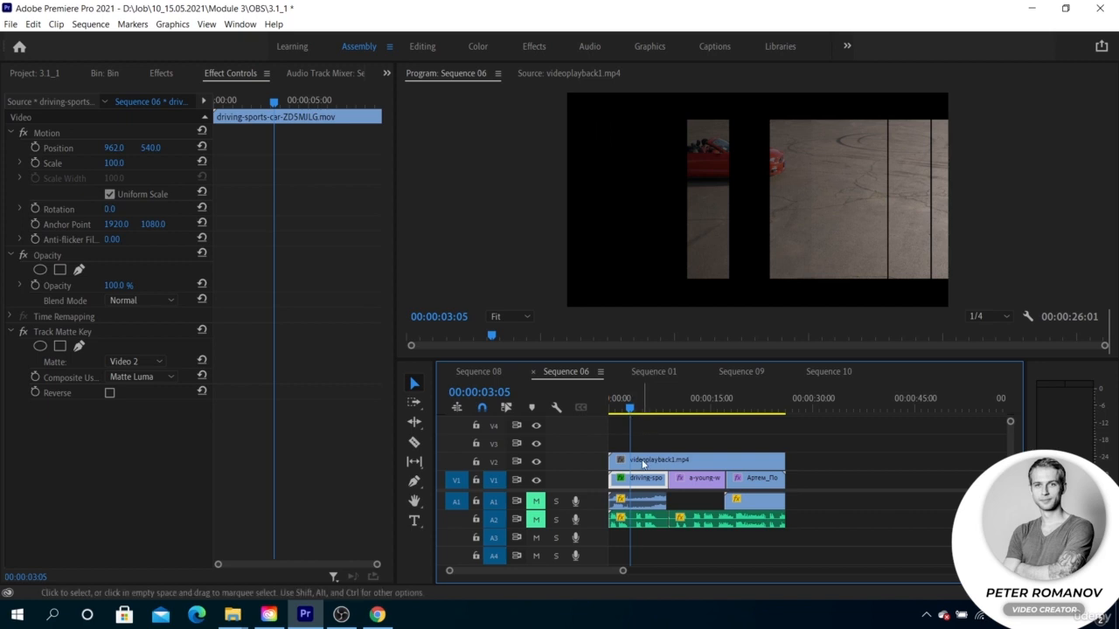
Scale the videoplayback1.mp4 clip on V2 to 142 and replay the opening of the sequence
{"action": "left_click", "coordinate": [651, 439]}
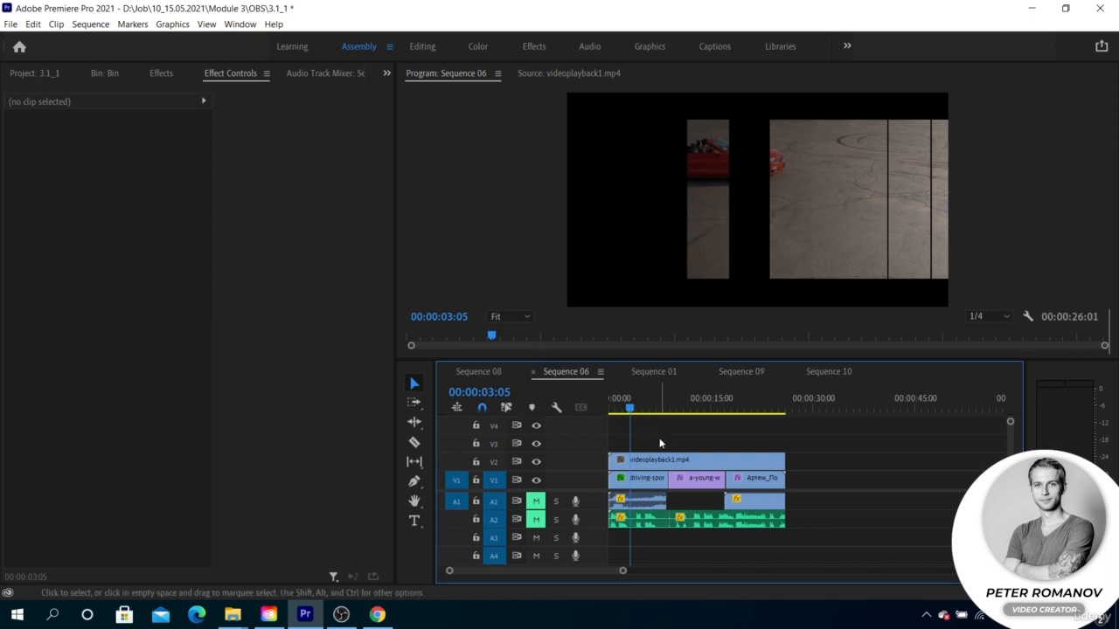
{"action": "left_click_drag", "start_coordinate": [641, 460], "coordinate": [648, 466]}
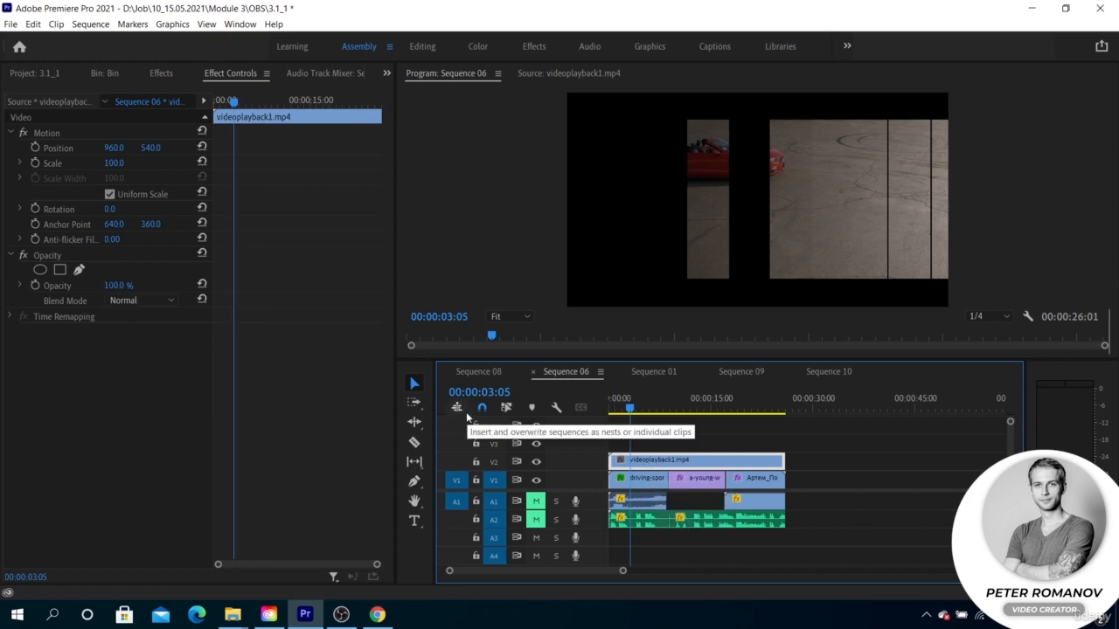
{"action": "left_click_drag", "start_coordinate": [628, 409], "coordinate": [606, 420]}
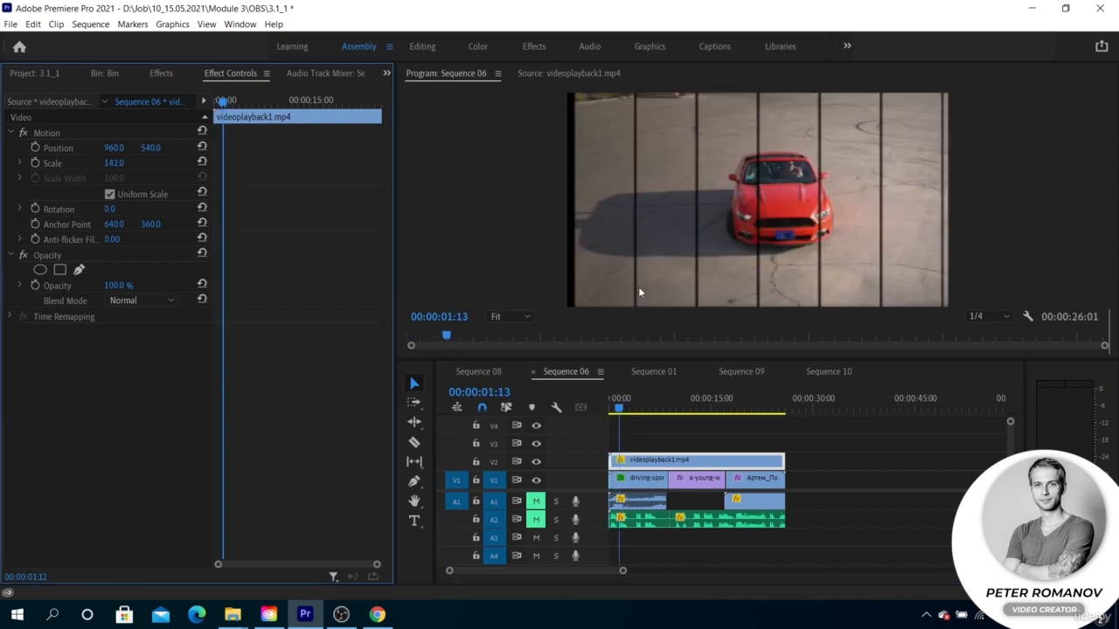
{"action": "key", "text": "space"}
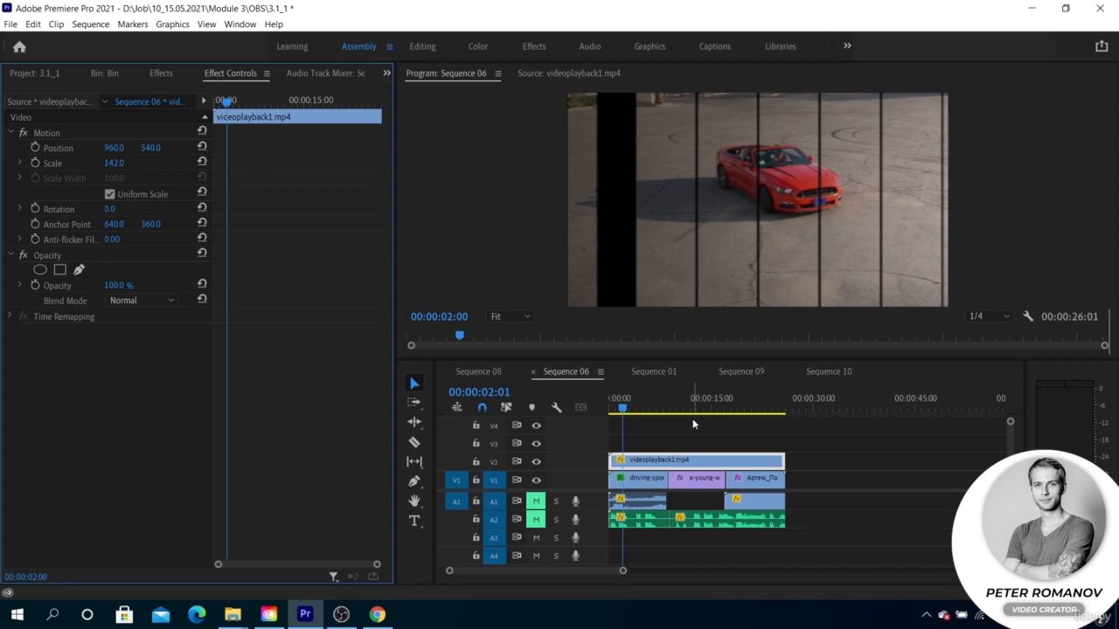
Copy the car clip's Matte Luma Track Matte Key onto the surfing and third V1 clips, and play the result
{"action": "left_click", "coordinate": [651, 480]}
{"action": "left_click", "coordinate": [67, 331]}
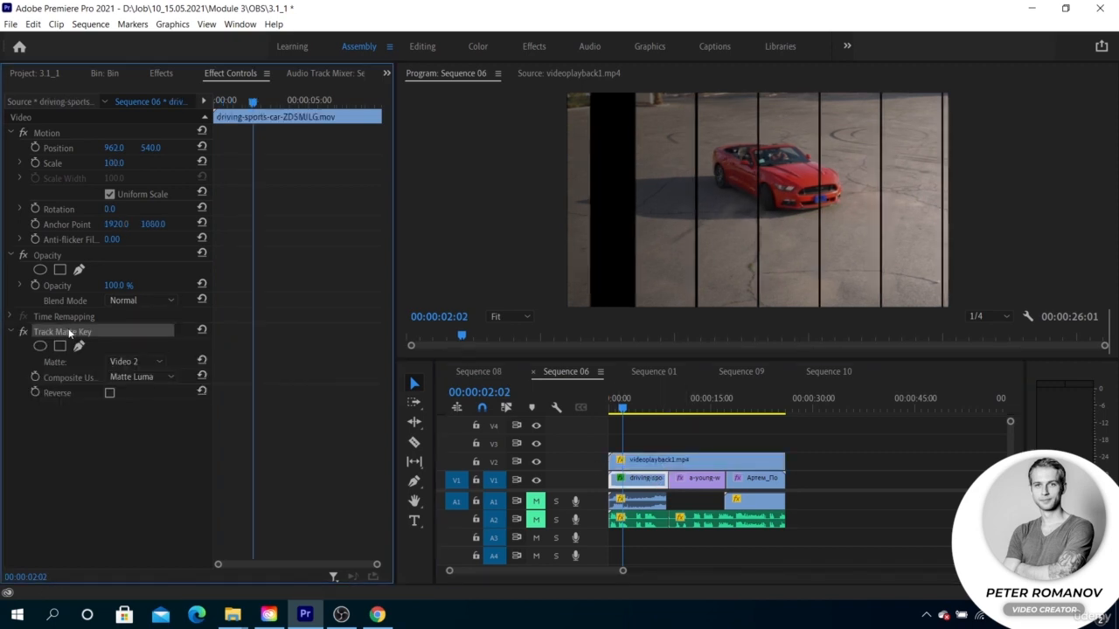
{"action": "left_click", "coordinate": [691, 479]}
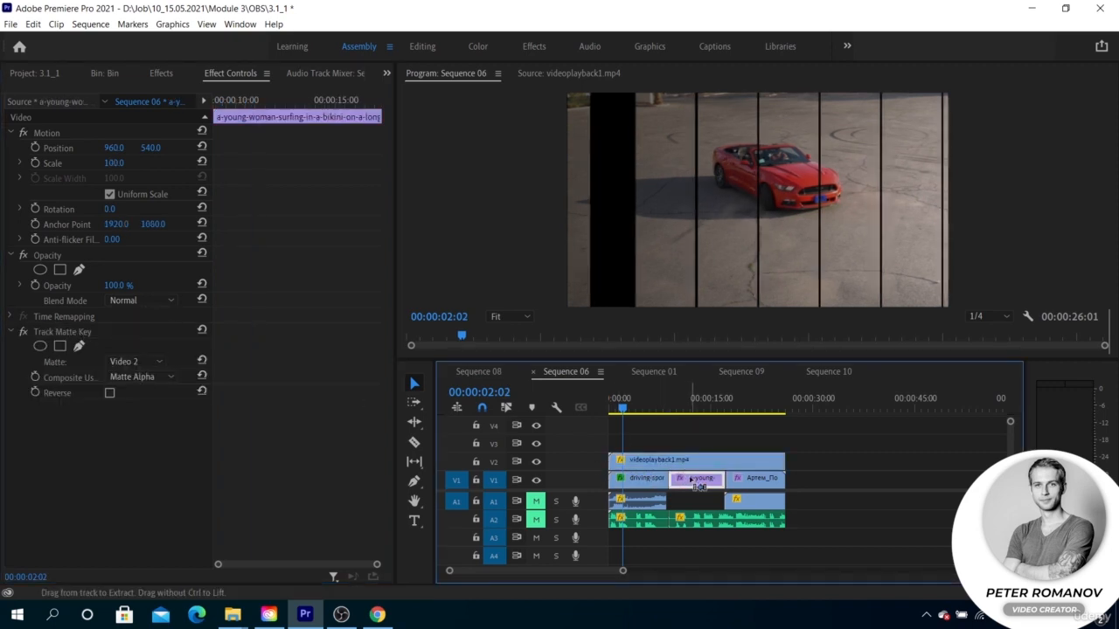
{"action": "key", "text": "ctrl+v"}
{"action": "left_click", "coordinate": [763, 482]}
{"action": "key", "text": "ctrl+v"}
{"action": "left_click_drag", "start_coordinate": [659, 408], "coordinate": [651, 410]}
{"action": "key", "text": "space"}
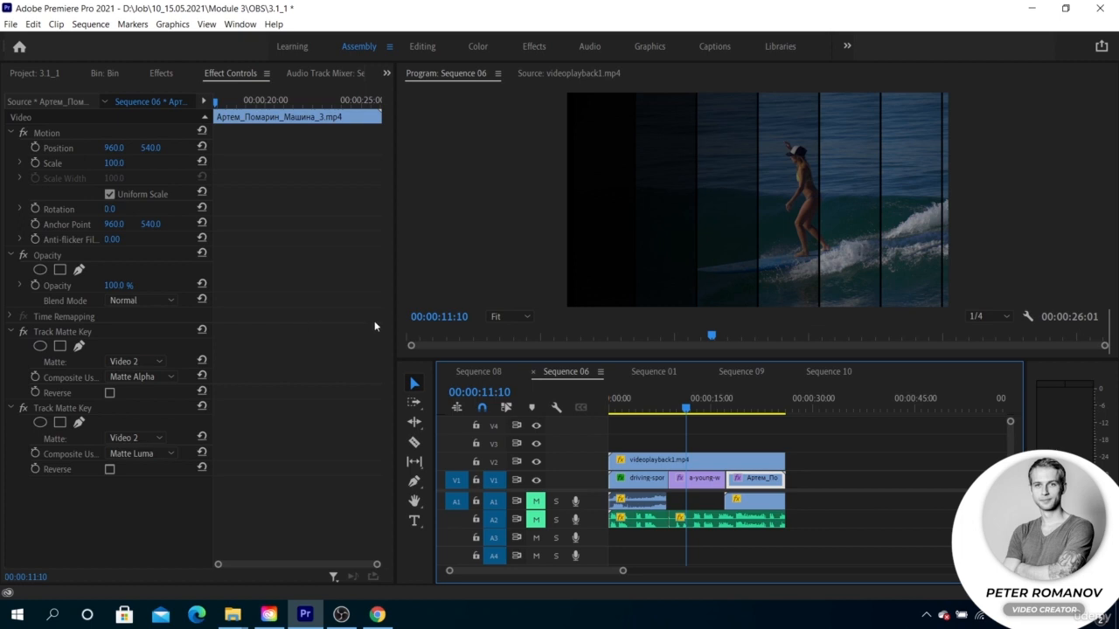
Trim videoplayback1.mp4 on V2 to sit over the car clip, and move the third V1 clip onto V2 above the surfing clip
{"action": "left_click", "coordinate": [712, 457]}
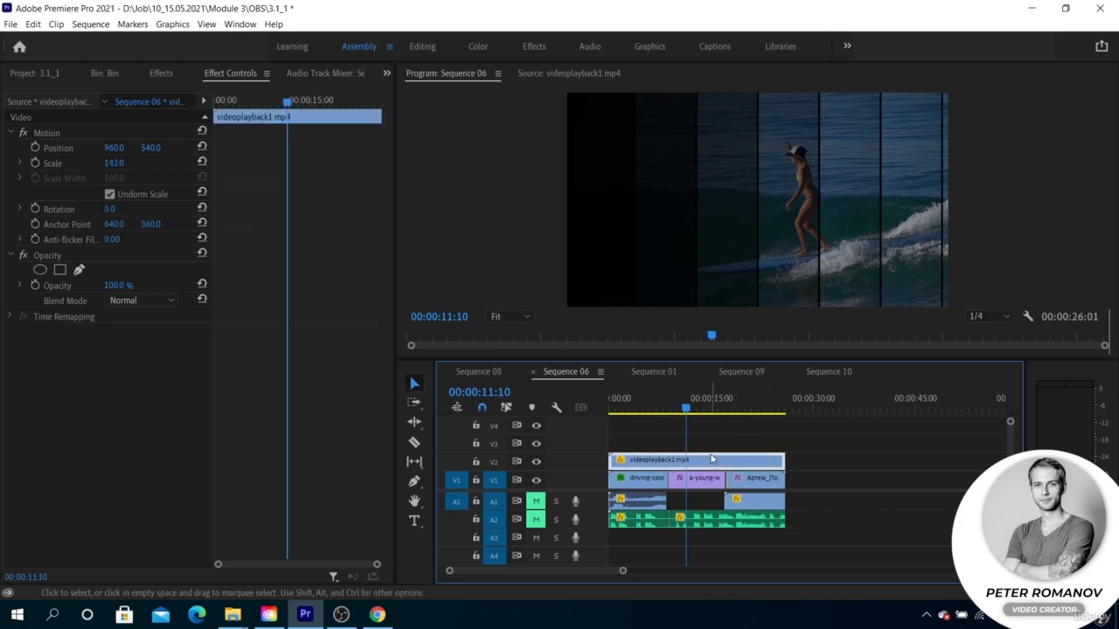
{"action": "key", "text": "Up"}
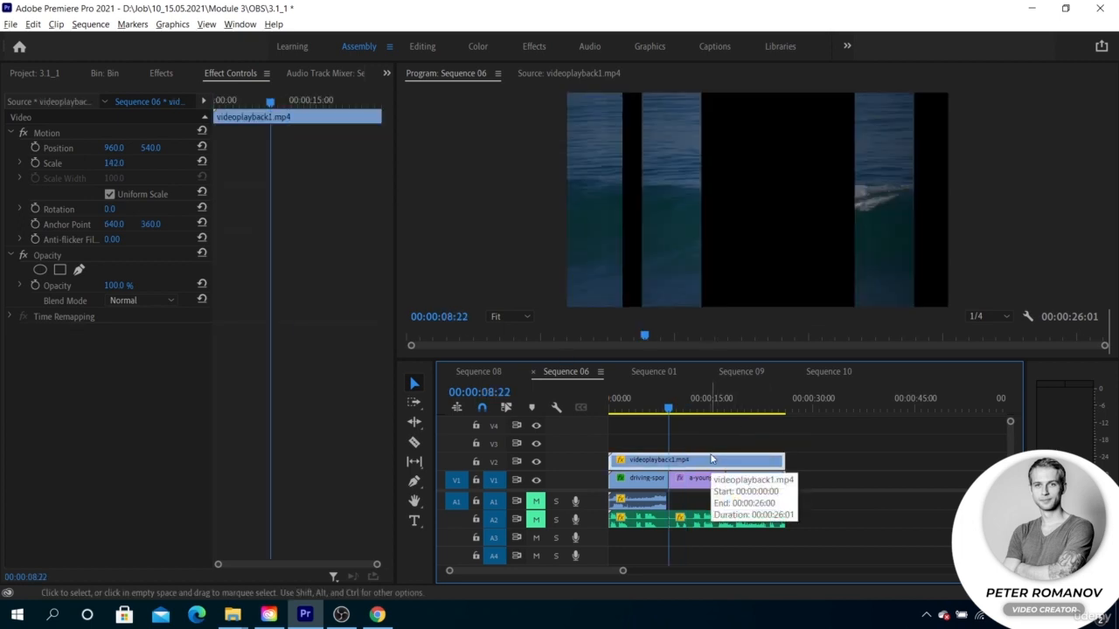
{"action": "left_click_drag", "start_coordinate": [785, 460], "coordinate": [662, 463]}
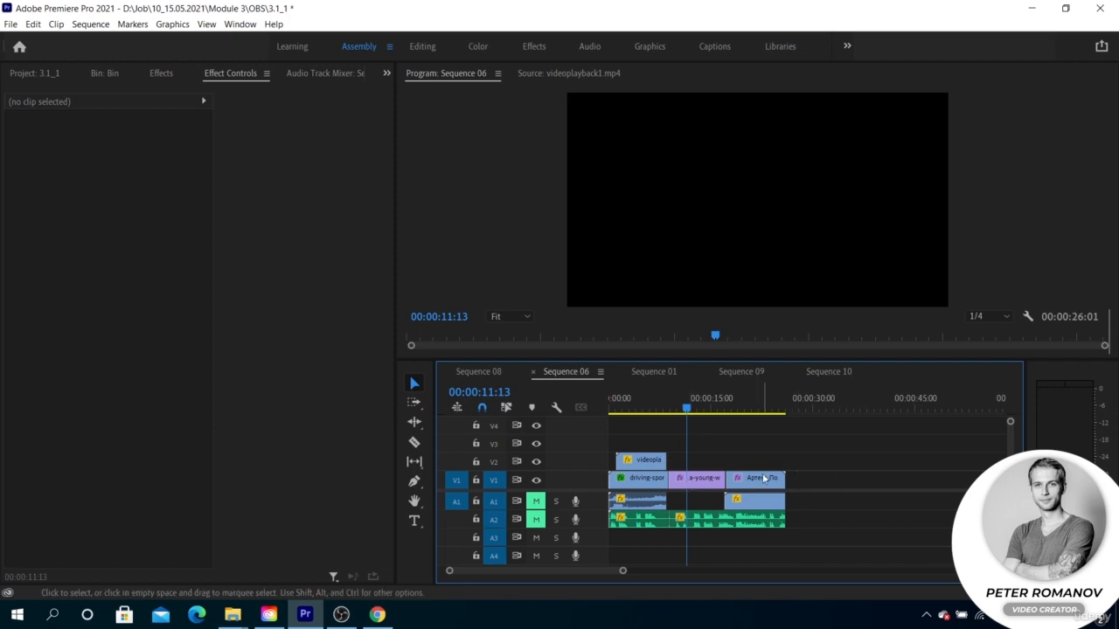
{"action": "left_click_drag", "start_coordinate": [763, 478], "coordinate": [708, 480]}
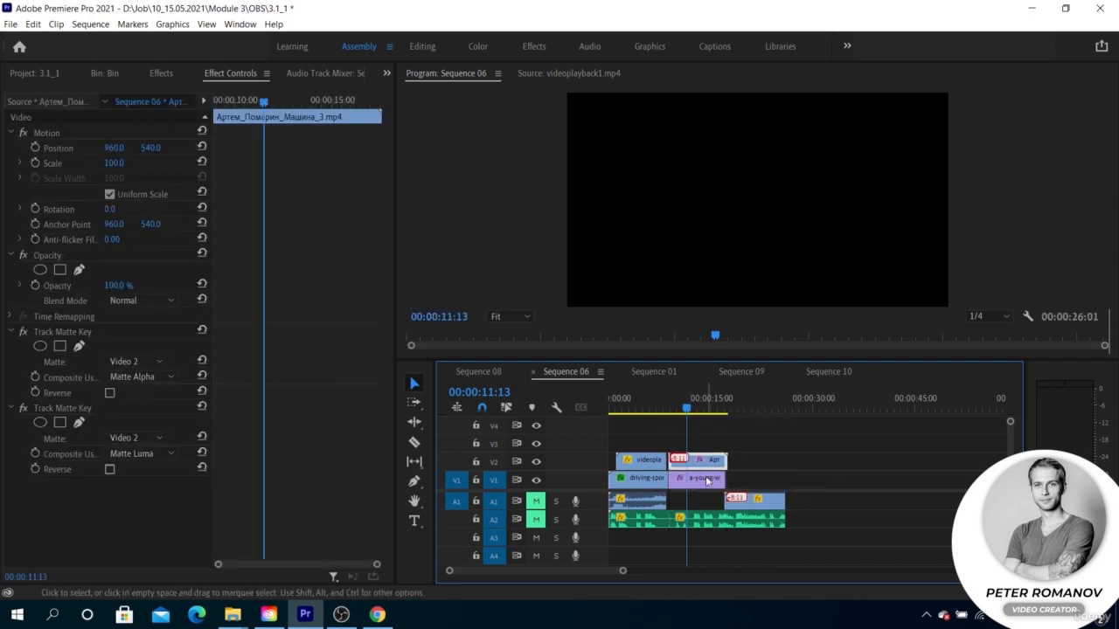
Delete the Matte Luma Track Matte Key effect from the surfing clip
{"action": "left_click", "coordinate": [708, 479]}
{"action": "left_click", "coordinate": [109, 409]}
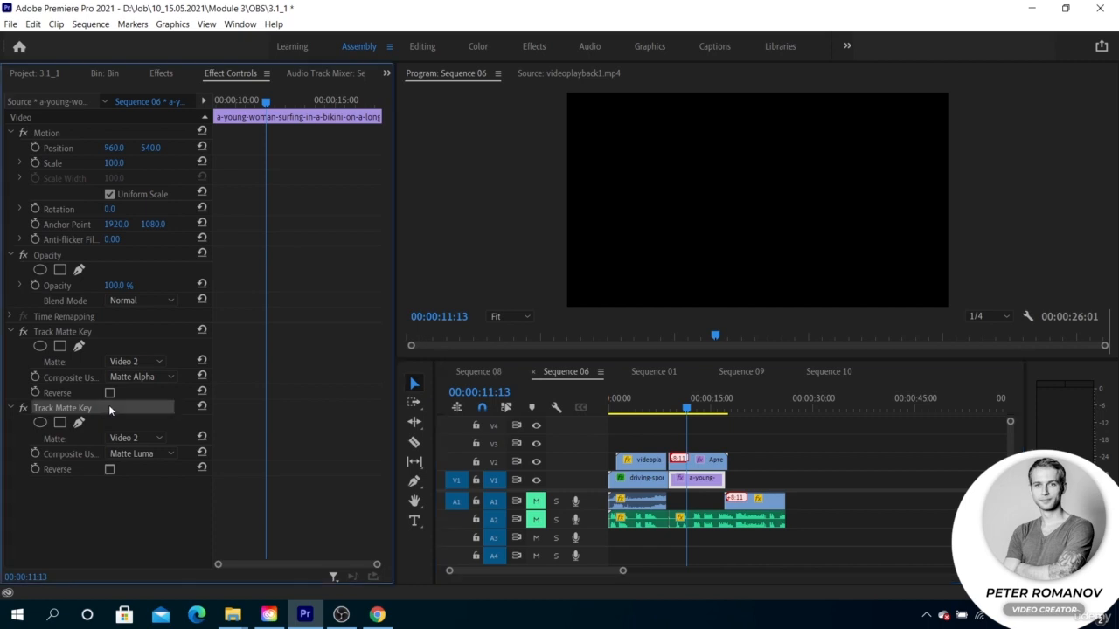
{"action": "key", "text": "Delete"}
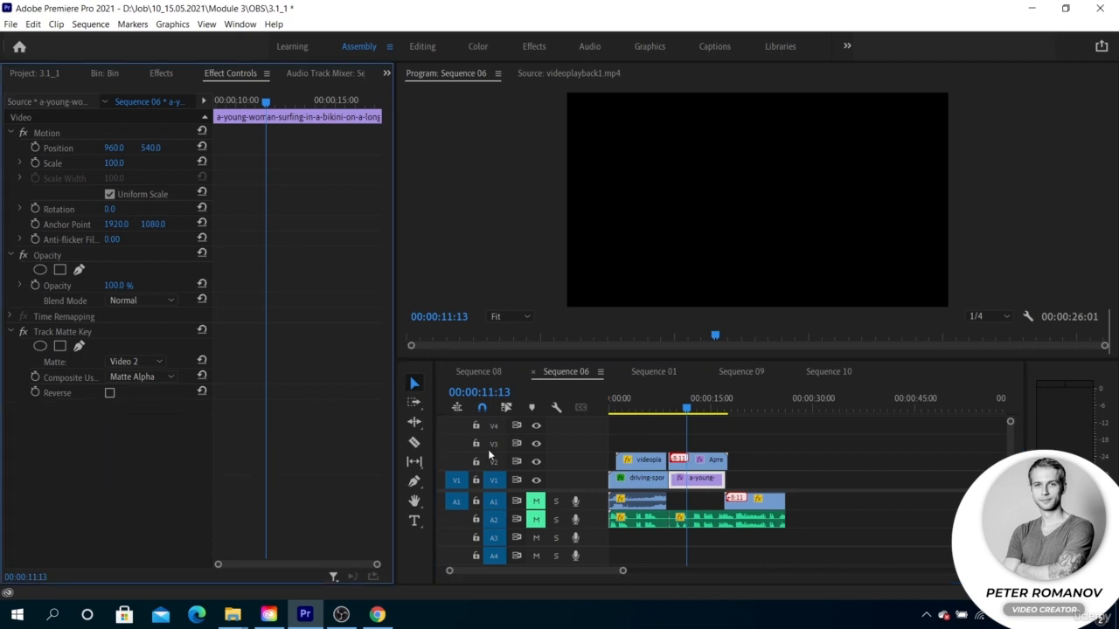
Duplicate the videoplayback1.mp4 clip onto V3 above the surfing clip and extend its end well past the other clips
{"action": "left_click", "coordinate": [706, 460]}
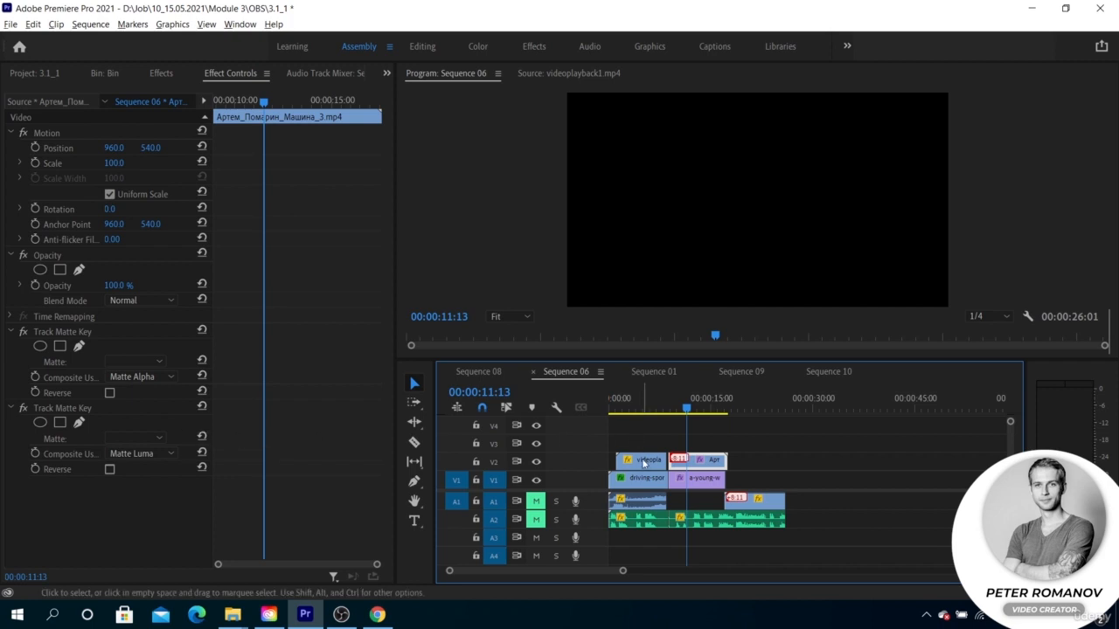
{"action": "left_click_drag", "start_coordinate": [644, 463], "coordinate": [692, 445]}
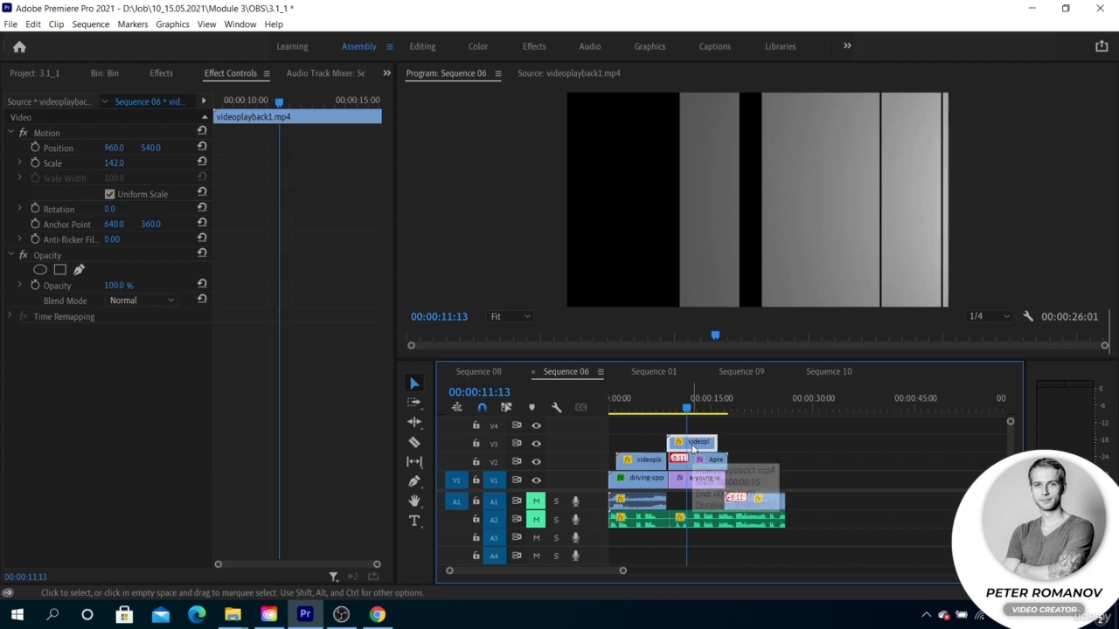
{"action": "left_click_drag", "start_coordinate": [715, 441], "coordinate": [894, 436]}
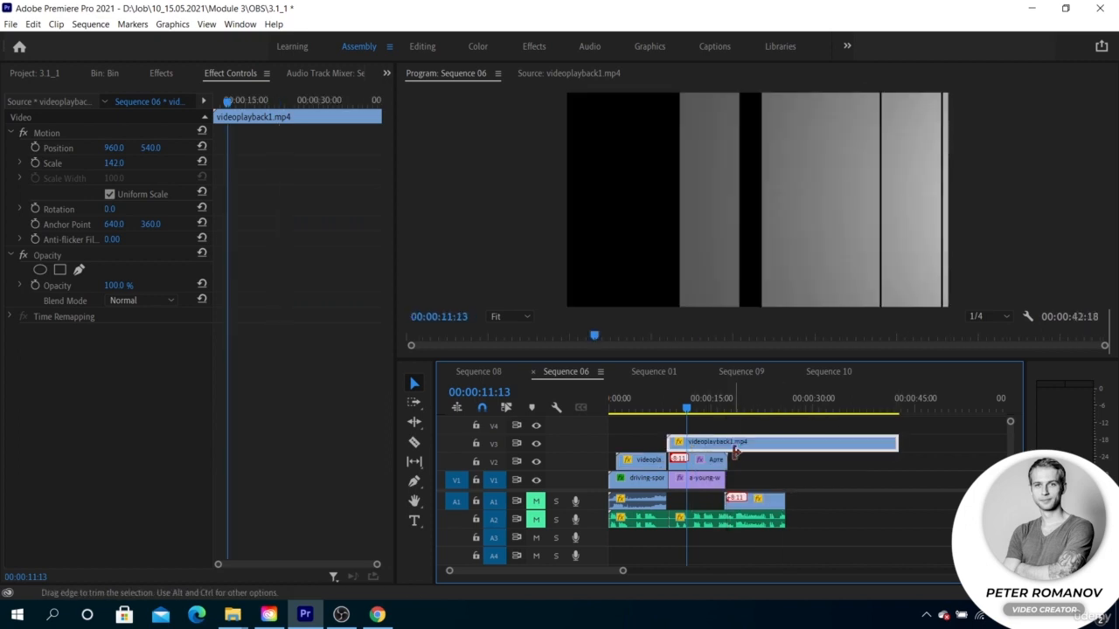
Split the V3 videoplayback1.mp4 clip, delete its first part and move the remaining part to the start of the surfing clip
{"action": "key", "text": "space"}
{"action": "key", "text": "c"}
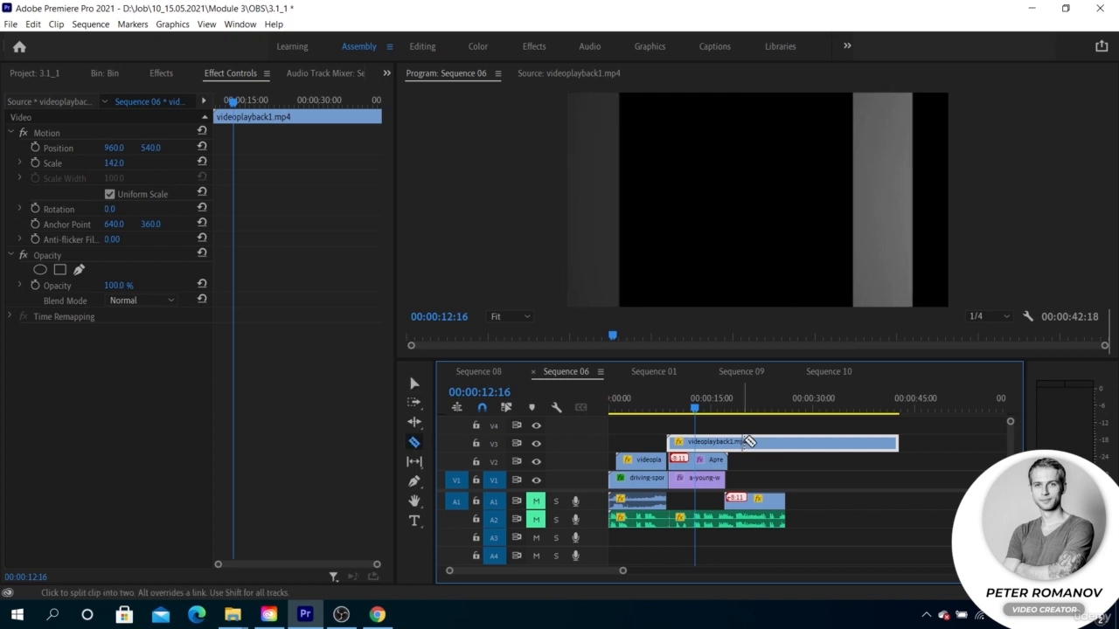
{"action": "left_click", "coordinate": [832, 442]}
{"action": "key", "text": "v"}
{"action": "left_click", "coordinate": [782, 444]}
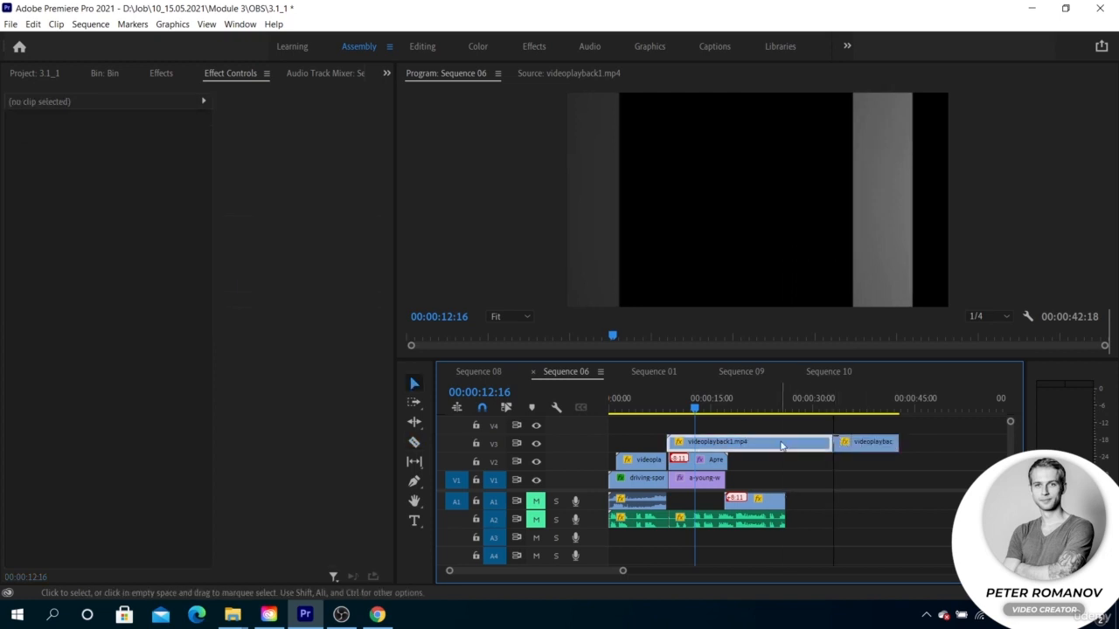
{"action": "key", "text": "equal"}
{"action": "key", "text": "Delete"}
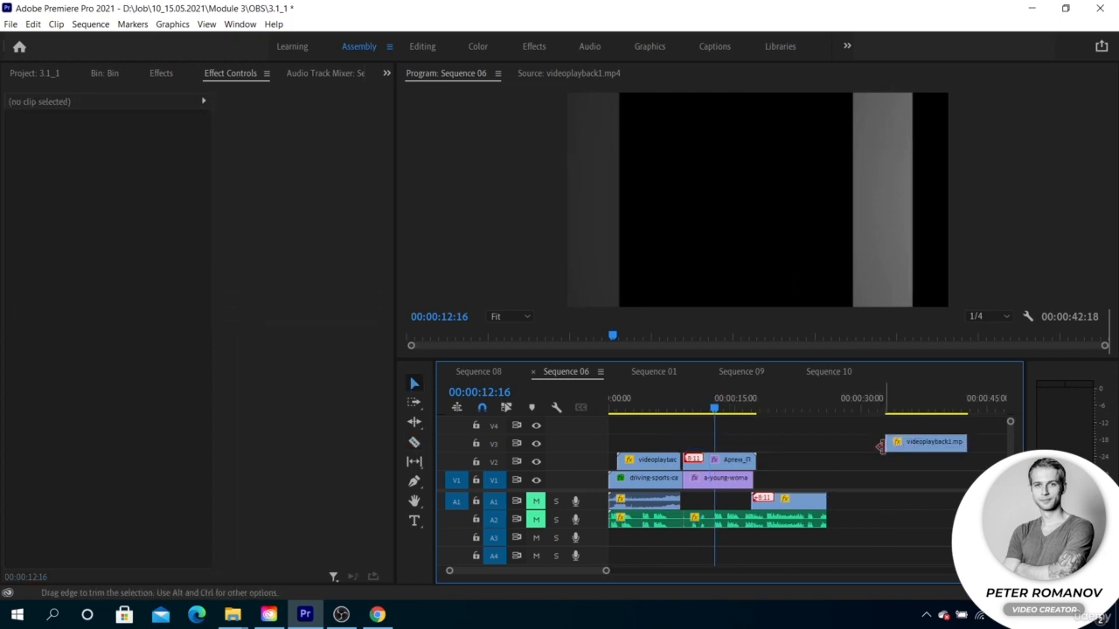
{"action": "left_click_drag", "start_coordinate": [923, 443], "coordinate": [721, 442]}
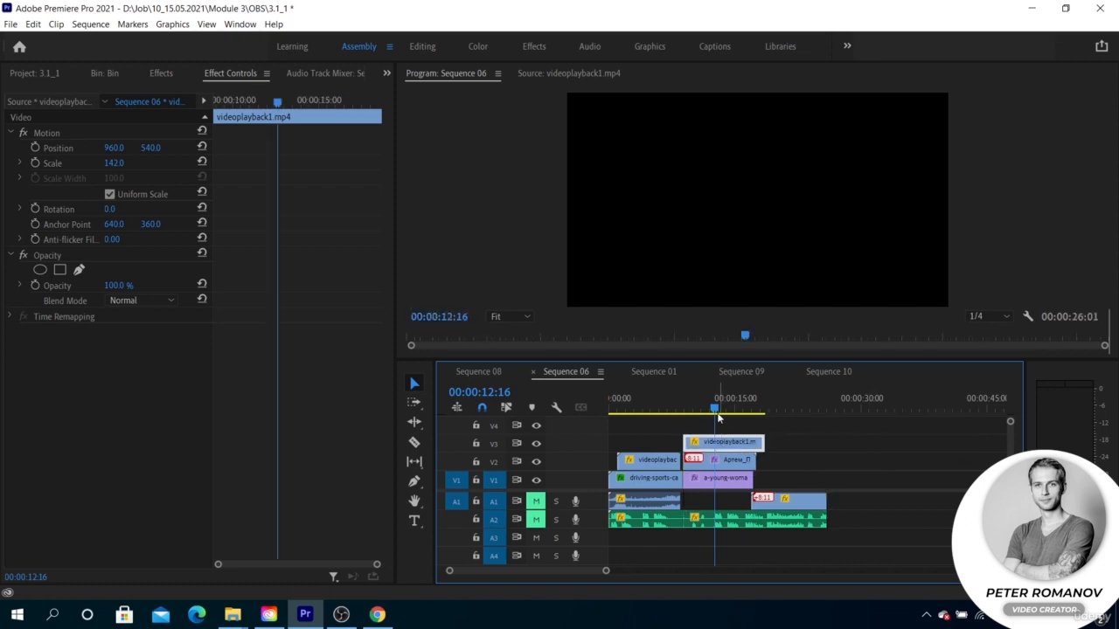
Set the second Track Matte Key on the V2 clip above the surfing clip to matte Video 3 with Matte Luma, and play the transition
{"action": "left_click", "coordinate": [723, 465]}
{"action": "left_click", "coordinate": [131, 438]}
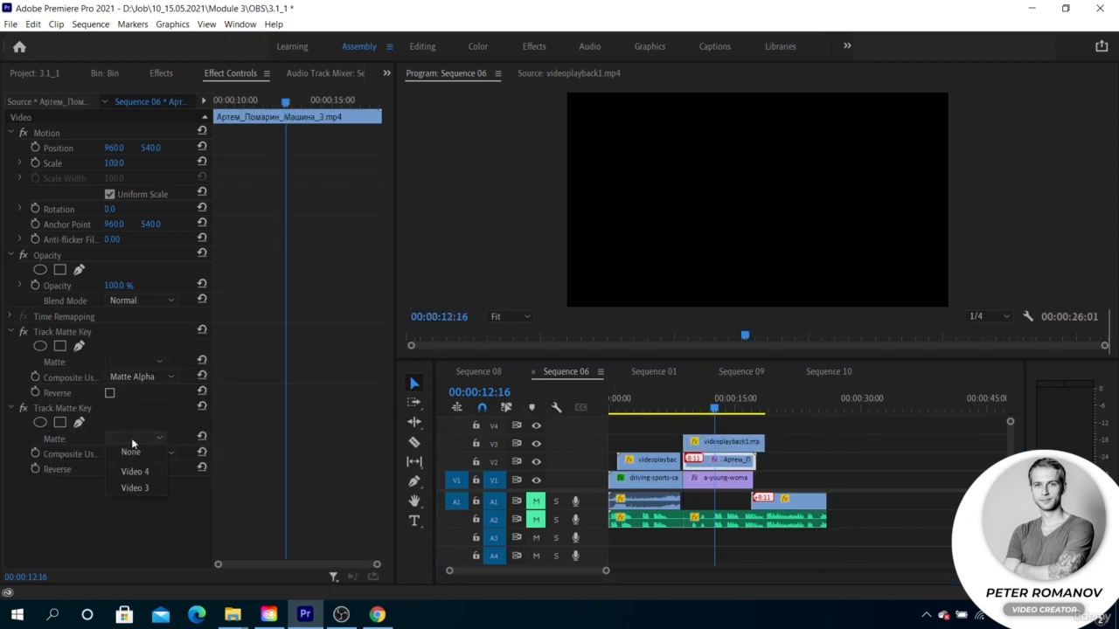
{"action": "left_click", "coordinate": [135, 488]}
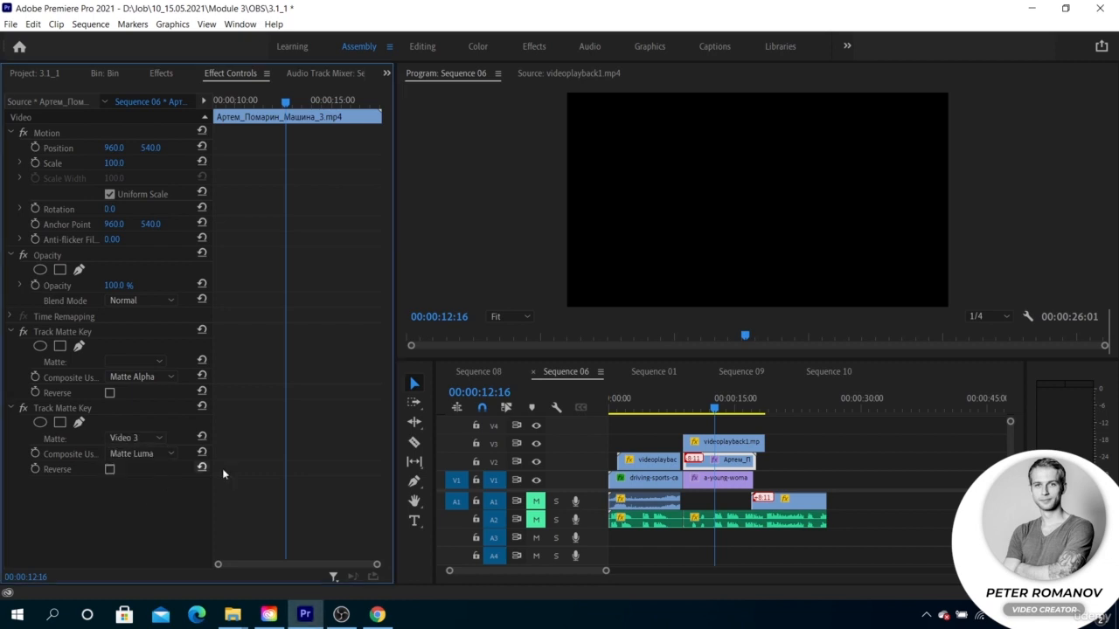
{"action": "left_click_drag", "start_coordinate": [715, 409], "coordinate": [698, 419]}
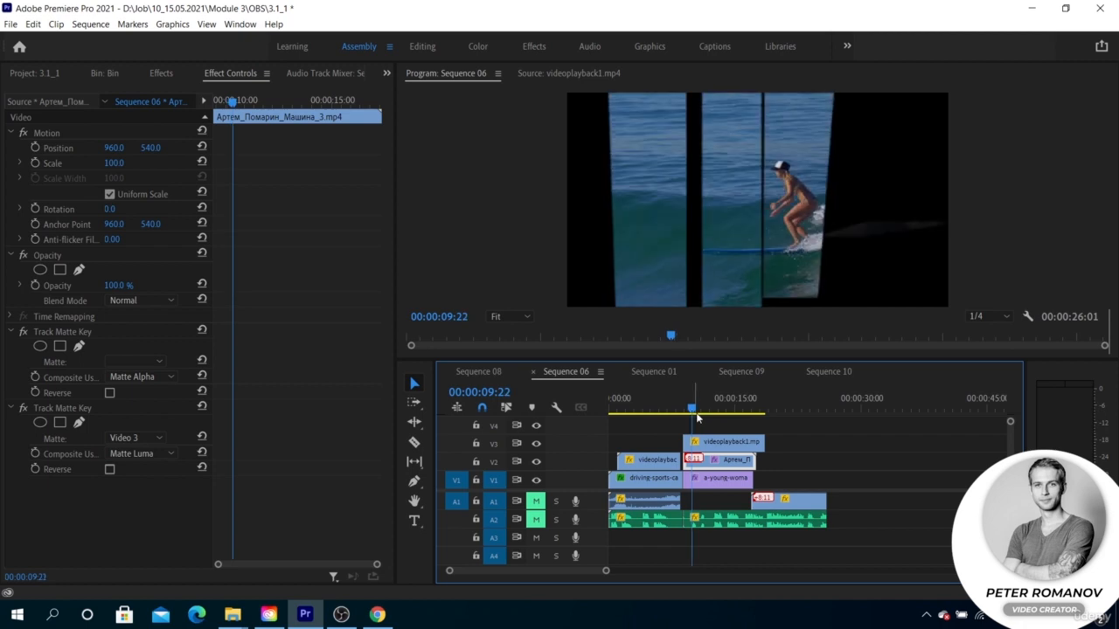
{"action": "key", "text": "space"}
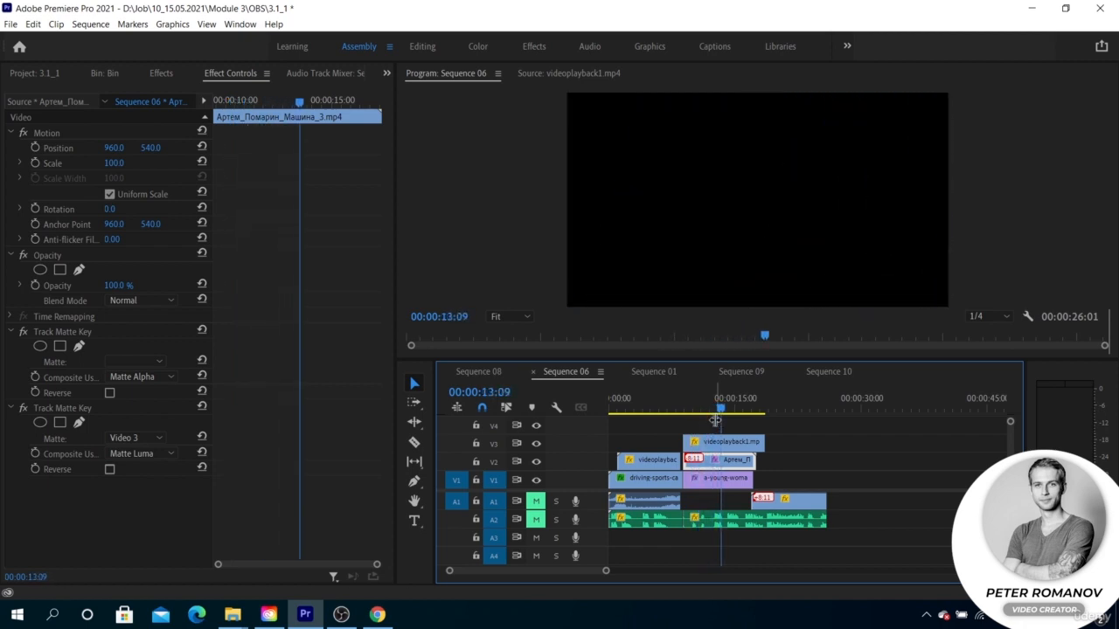
Cut the V2 videoplayback1.mp4 clip at 00:00:06:02, remove its remainder, shorten the car clip to match and move the surfing stack to the cut
{"action": "left_click", "coordinate": [851, 475]}
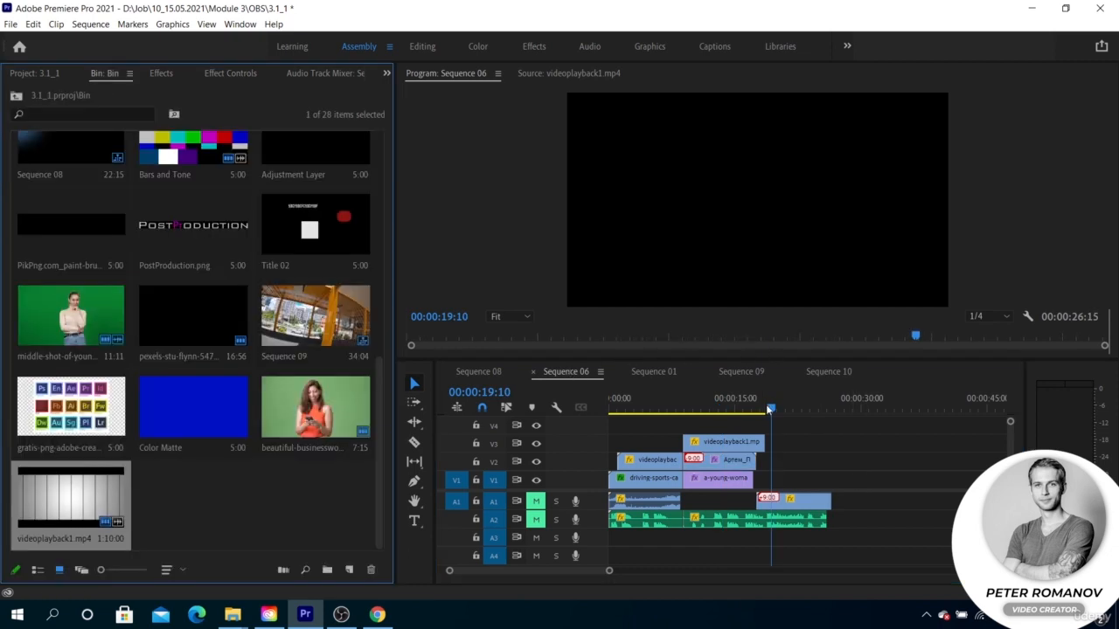
{"action": "left_click_drag", "start_coordinate": [768, 408], "coordinate": [662, 408]}
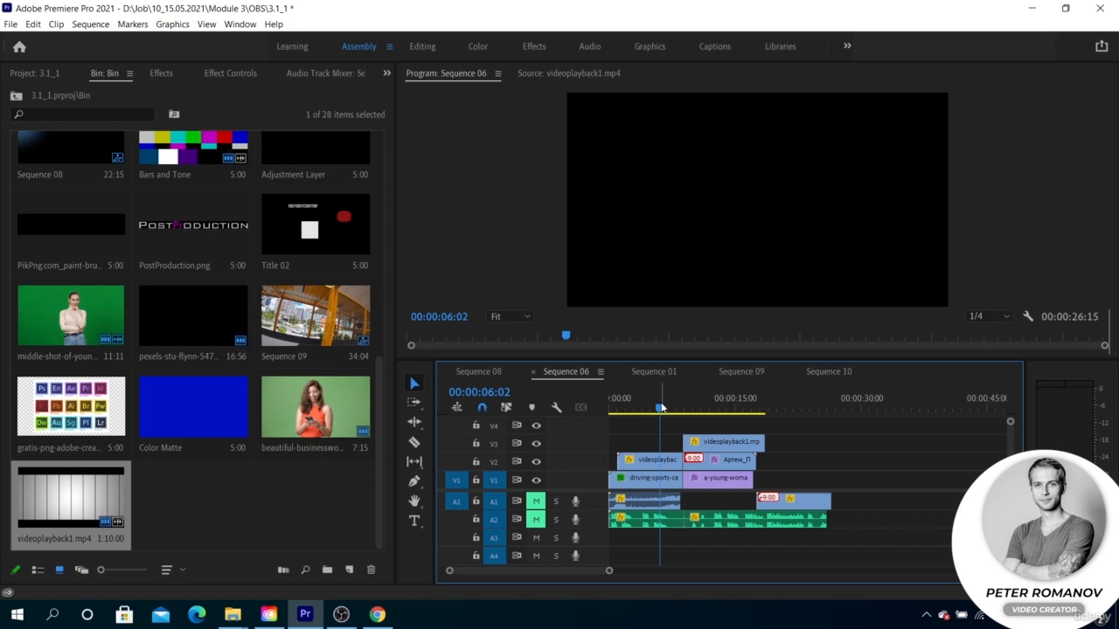
{"action": "key", "text": "c"}
{"action": "left_click", "coordinate": [661, 459]}
{"action": "key", "text": "v"}
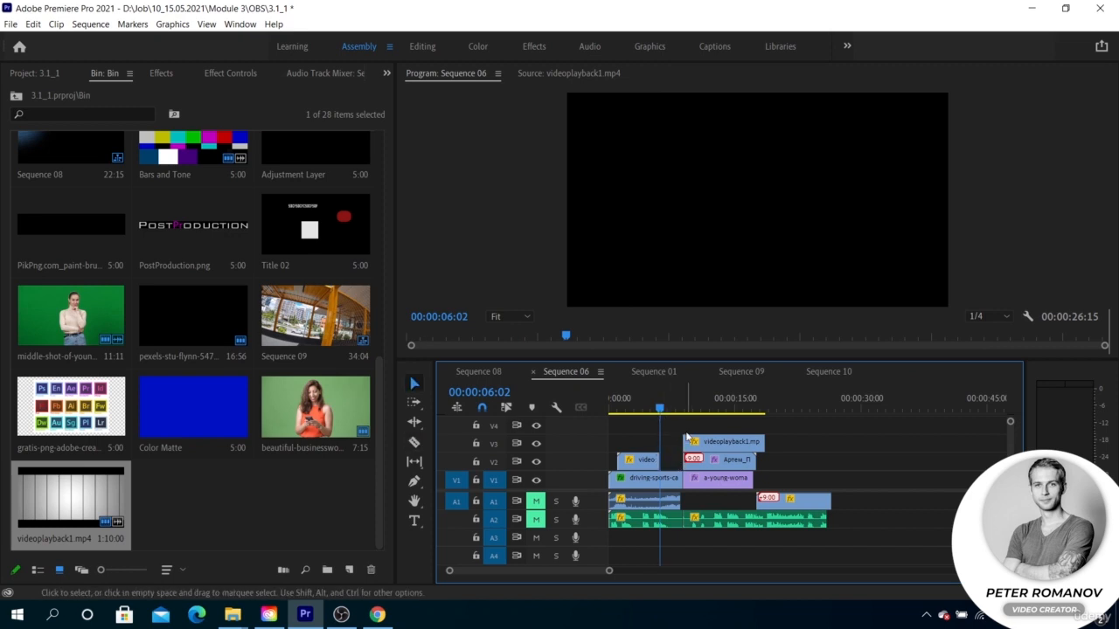
{"action": "left_click_drag", "start_coordinate": [688, 428], "coordinate": [695, 483]}
{"action": "left_click", "coordinate": [647, 406]}
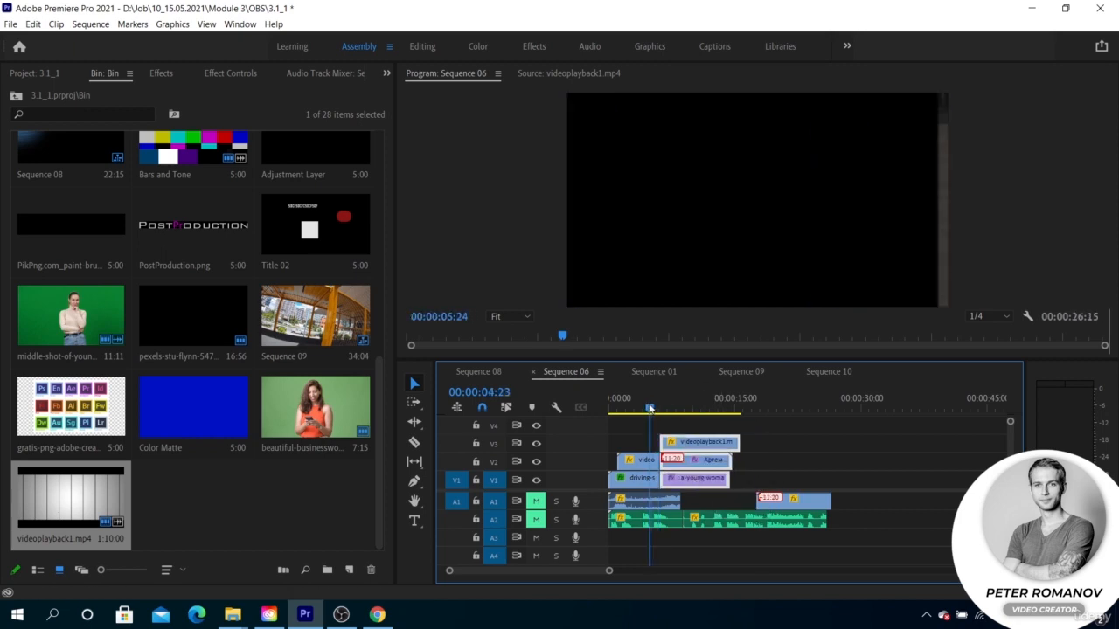
{"action": "key", "text": "space"}
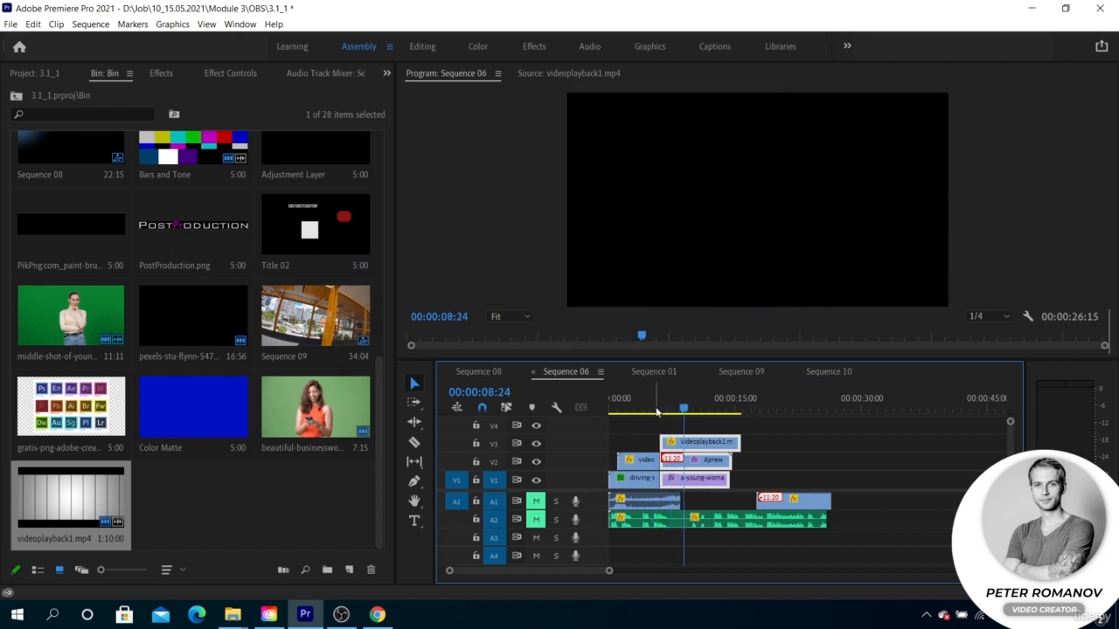
Split the surfing clip stack at 00:00:09:01, delete the V2 and V3 remainders, and leave a short surfing piece on V1 after the cut
{"action": "key", "text": "c"}
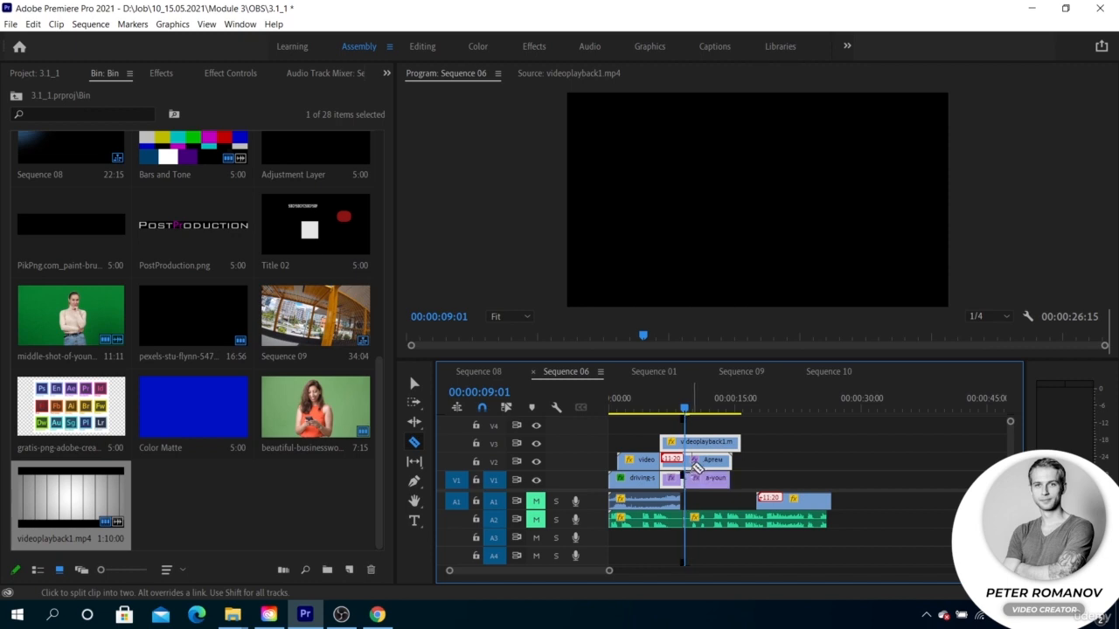
{"action": "left_click", "coordinate": [688, 461]}
{"action": "left_click", "coordinate": [689, 444]}
{"action": "key", "text": "v"}
{"action": "left_click_drag", "start_coordinate": [712, 427], "coordinate": [718, 503]}
{"action": "key", "text": "Delete"}
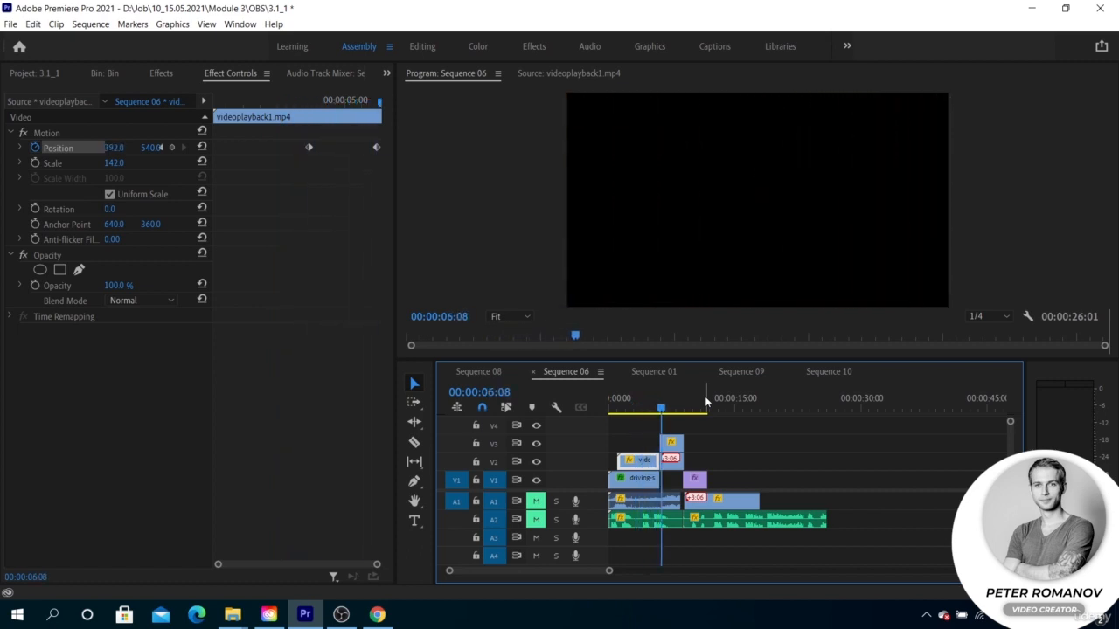
Keyframe the Scale of the V2 videoplayback1.mp4 clip from 142 up to 492 at 00:00:05:22, and play the enlarging matte
{"action": "mouse_move", "coordinate": [661, 408]}
{"action": "left_mouse_down"}
{"action": "mouse_move", "coordinate": [639, 406]}
{"action": "mouse_move", "coordinate": [656, 409]}
{"action": "left_mouse_up"}
{"action": "left_click", "coordinate": [35, 163]}
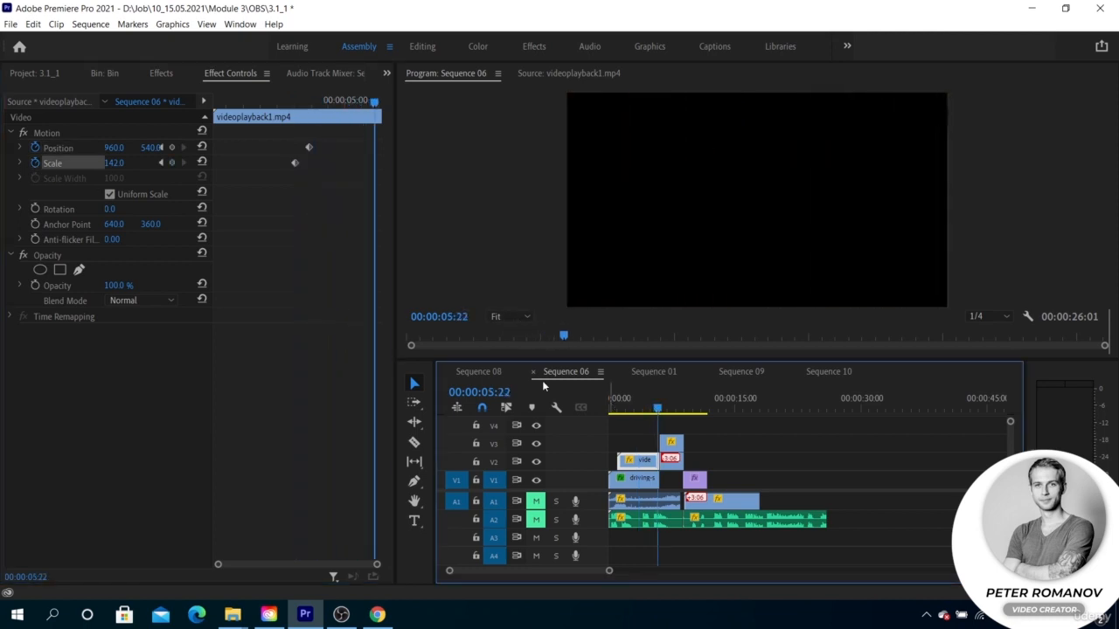
{"action": "left_click_drag", "start_coordinate": [114, 163], "coordinate": [318, 163]}
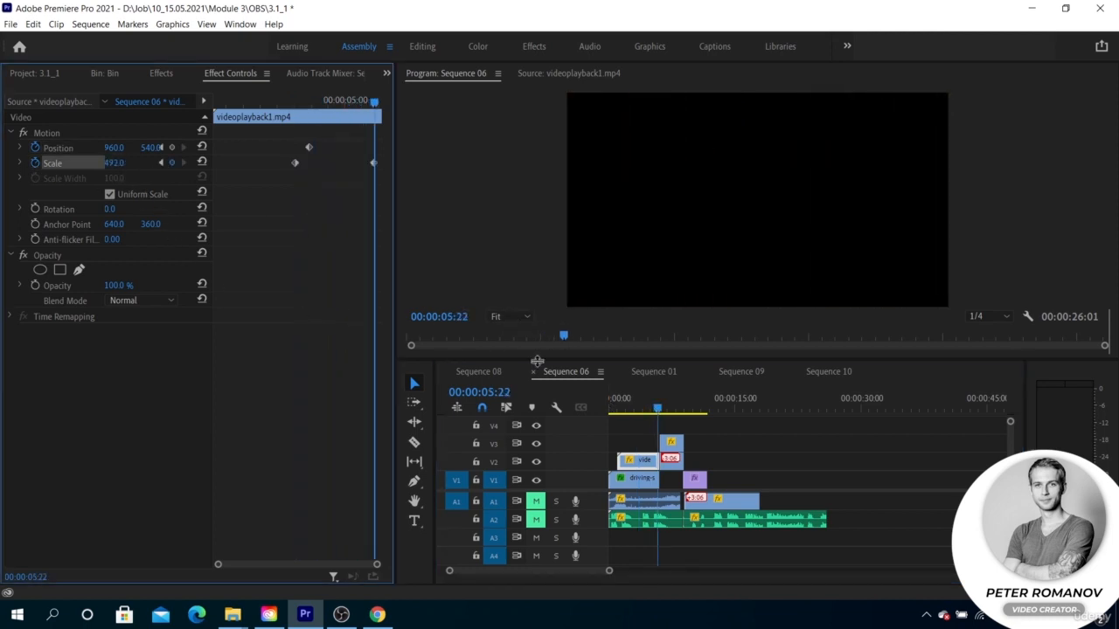
{"action": "left_click_drag", "start_coordinate": [657, 409], "coordinate": [625, 414]}
{"action": "key", "text": "space"}
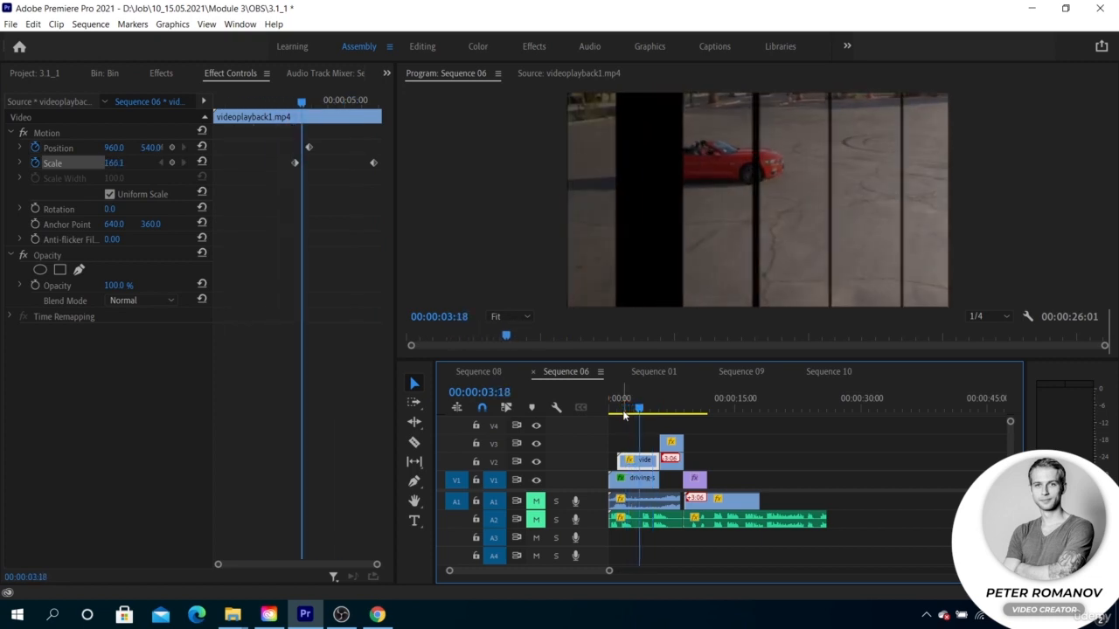